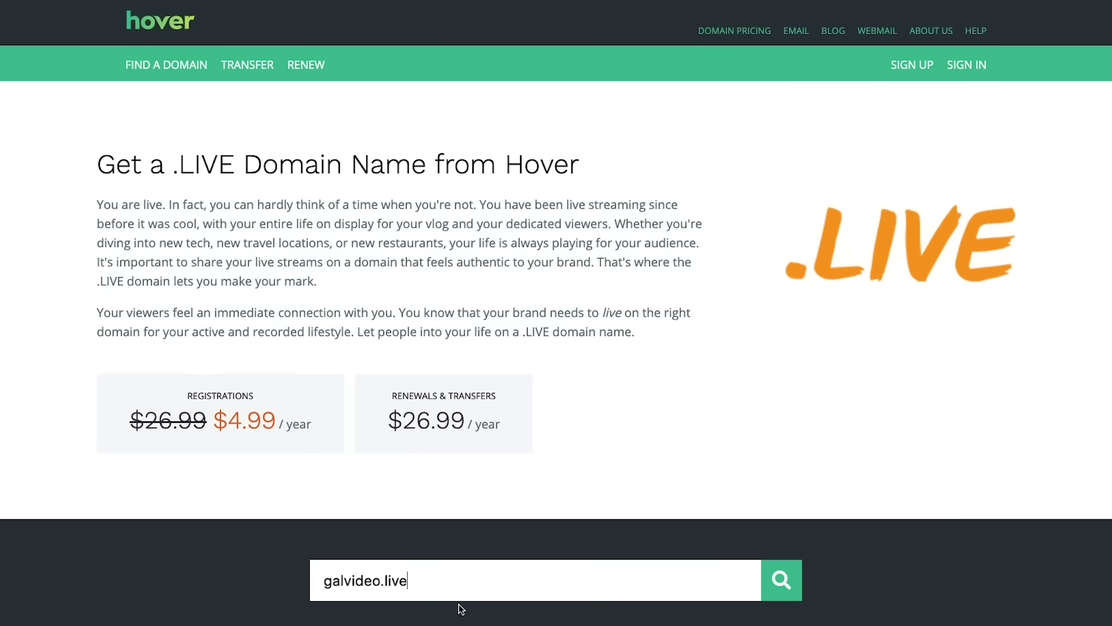
Step: Search Hover for the galvideo.live domain and scroll through its results page
click(790, 587)
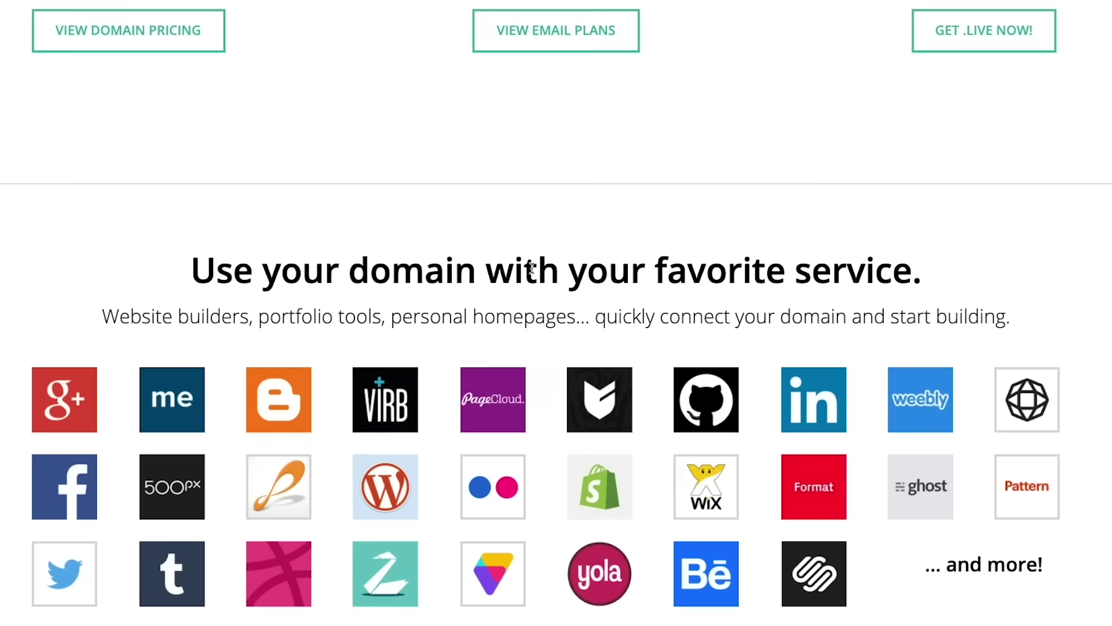
scroll(532, 269, down, 1)
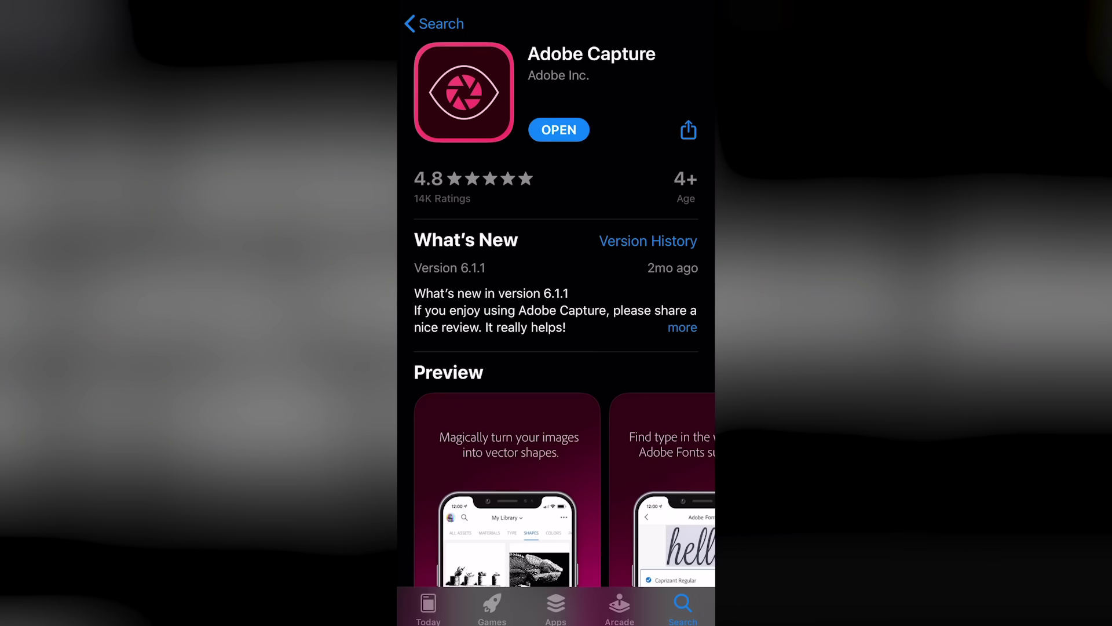
Step: Send the captured lightbulb shape from Adobe Capture to Photoshop
scroll(556, 313, down, 5)
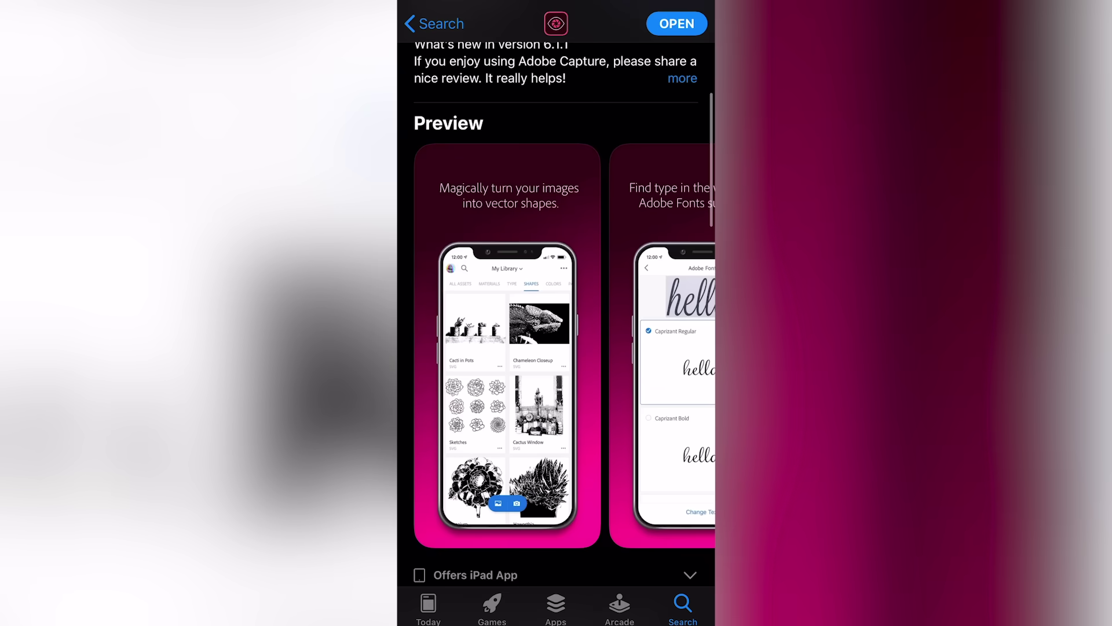
scroll(556, 347, right, 5)
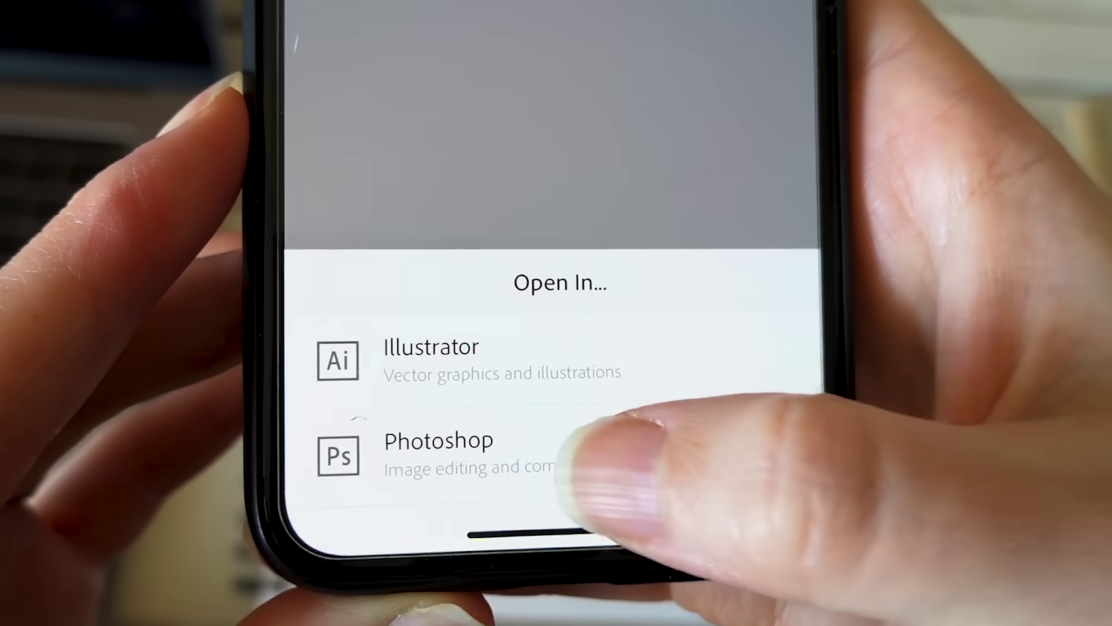
click(556, 455)
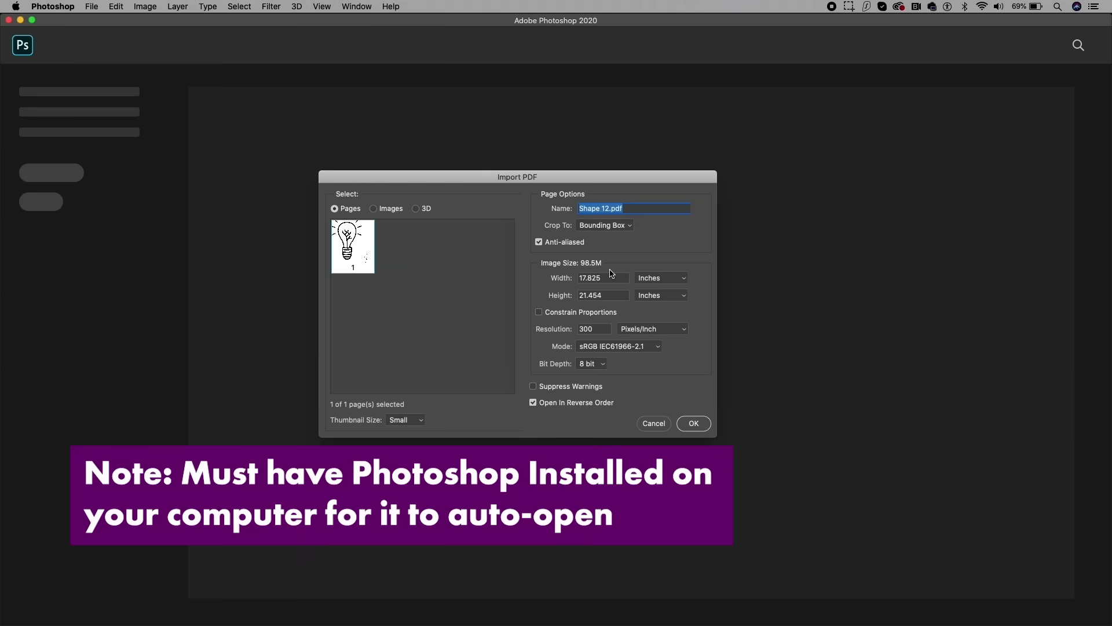
Step: Import the shape as a document named 'Light Bulb' at 300 pixels/inch
text(Light Bulb)
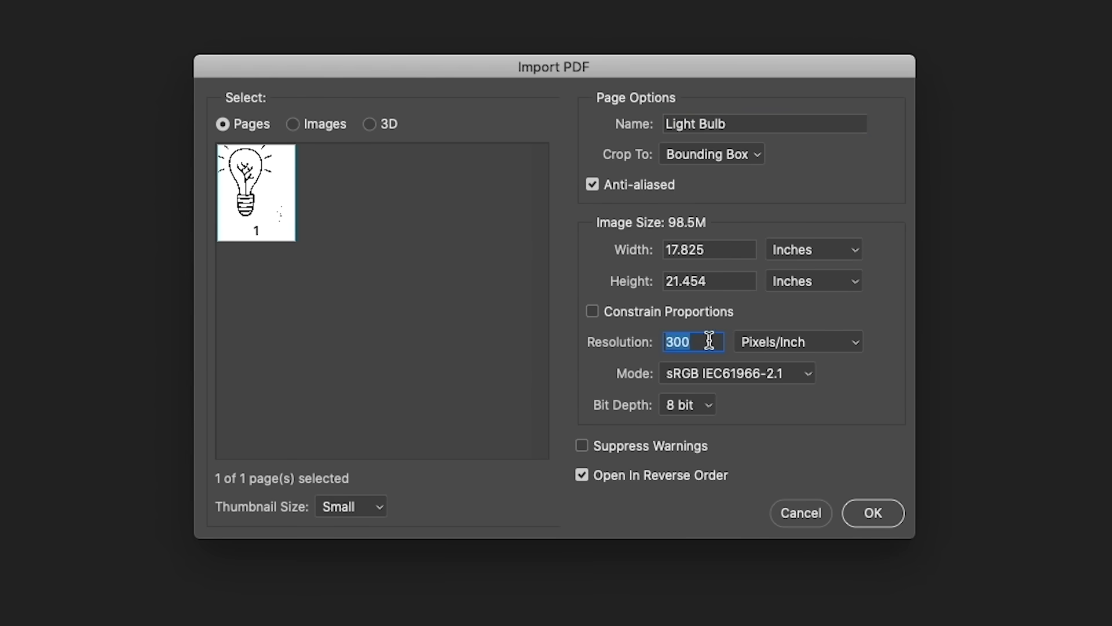
click(877, 518)
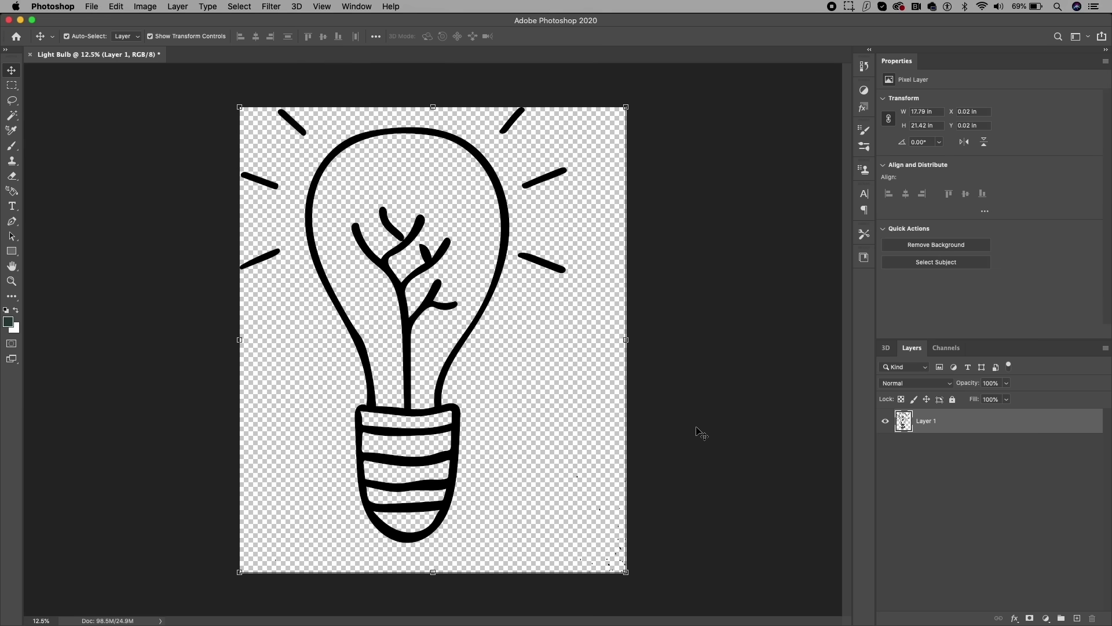
Step: Shift the light bulb right and down on the canvas and check its lines
drag(419, 322, 444, 336)
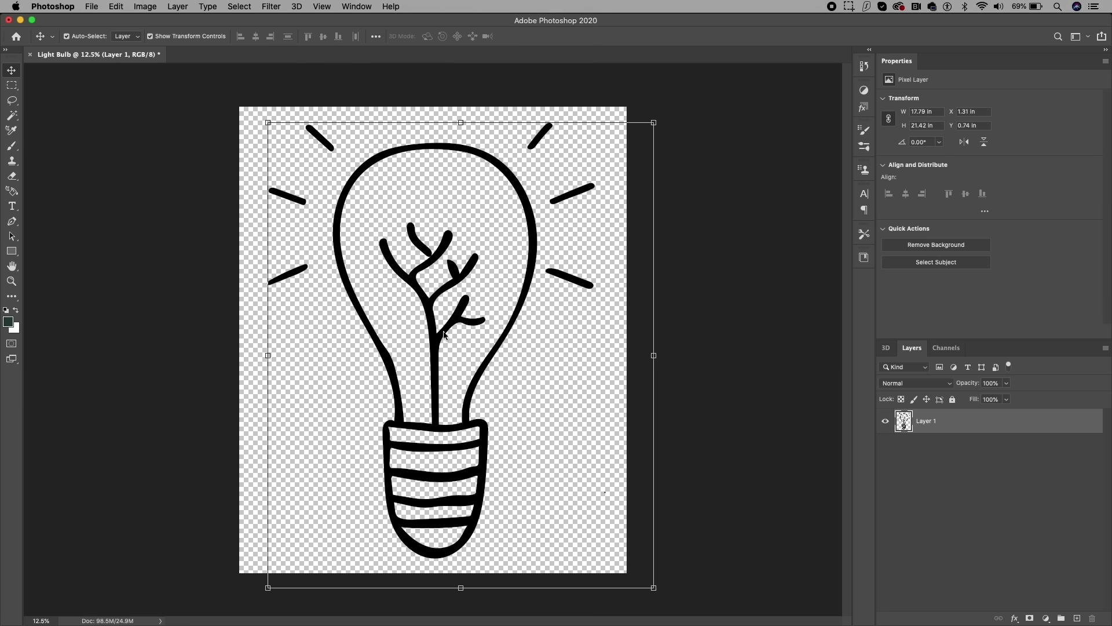
click(729, 379)
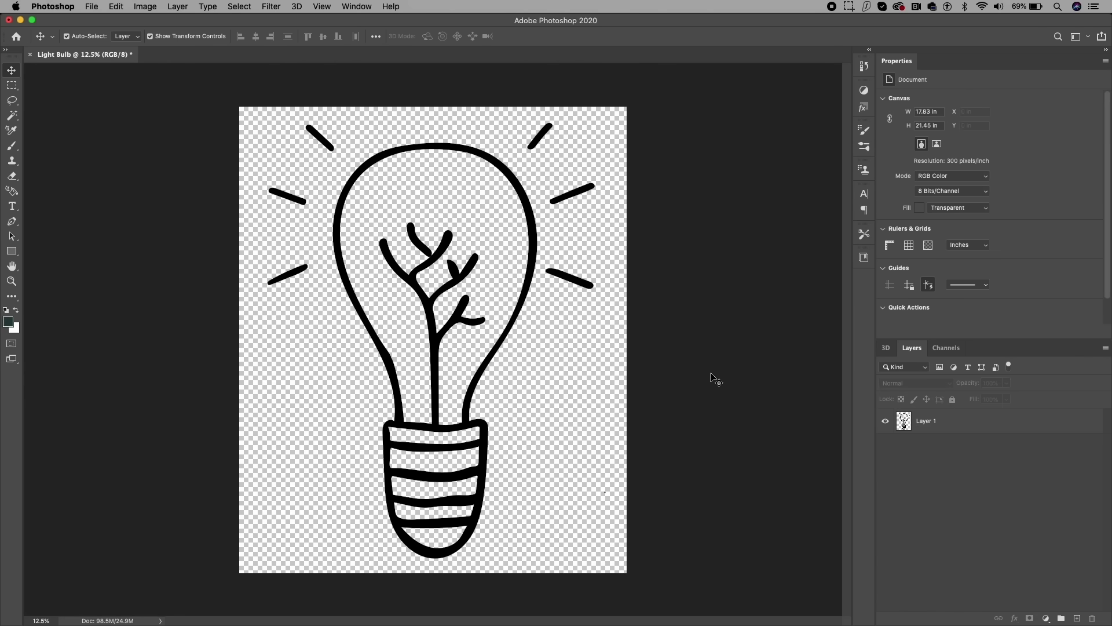
key(super+equal)
key(super+equal)
key(super+equal)
key(super+equal)
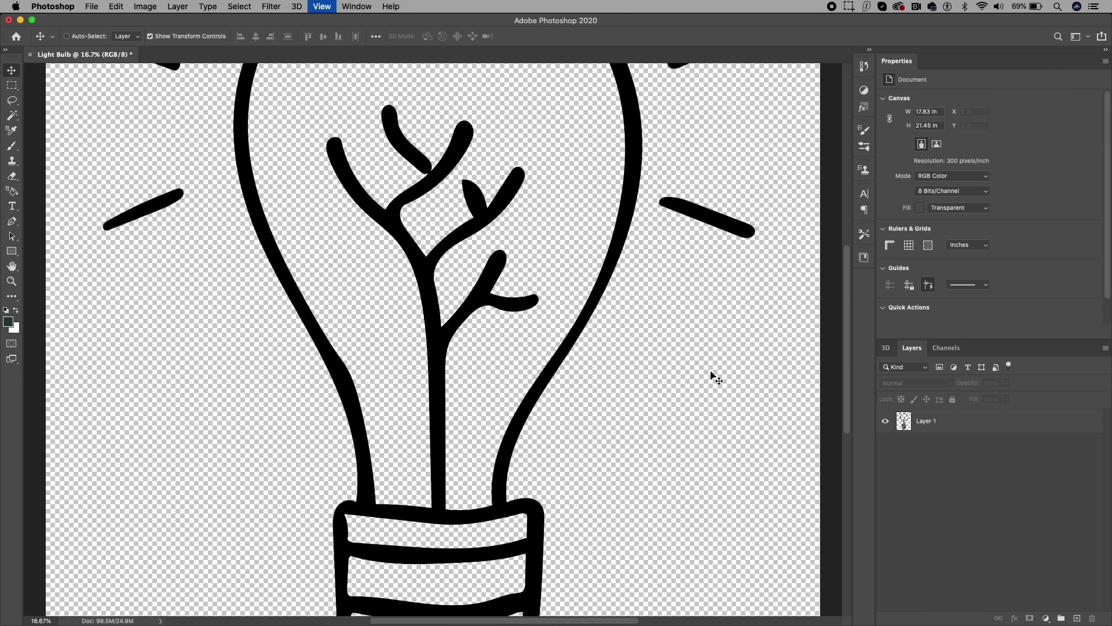
key(super+minus)
key(super+minus)
key(super+minus)
key(super+minus)
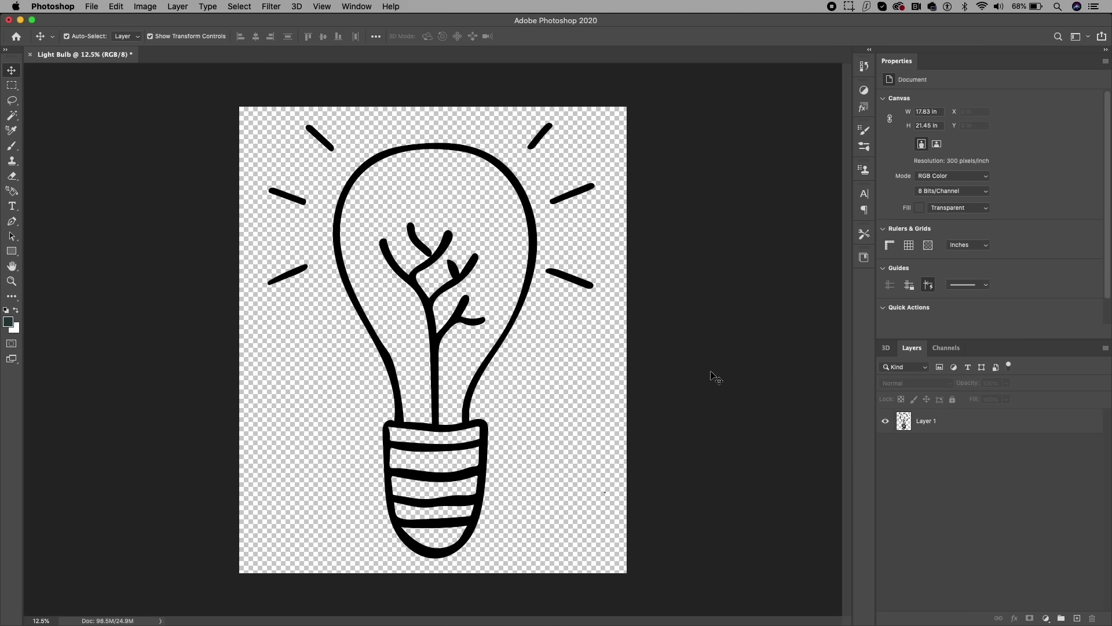
Step: Set up File > Export As with SVG as the export format
click(92, 7)
mouse_move(124, 169)
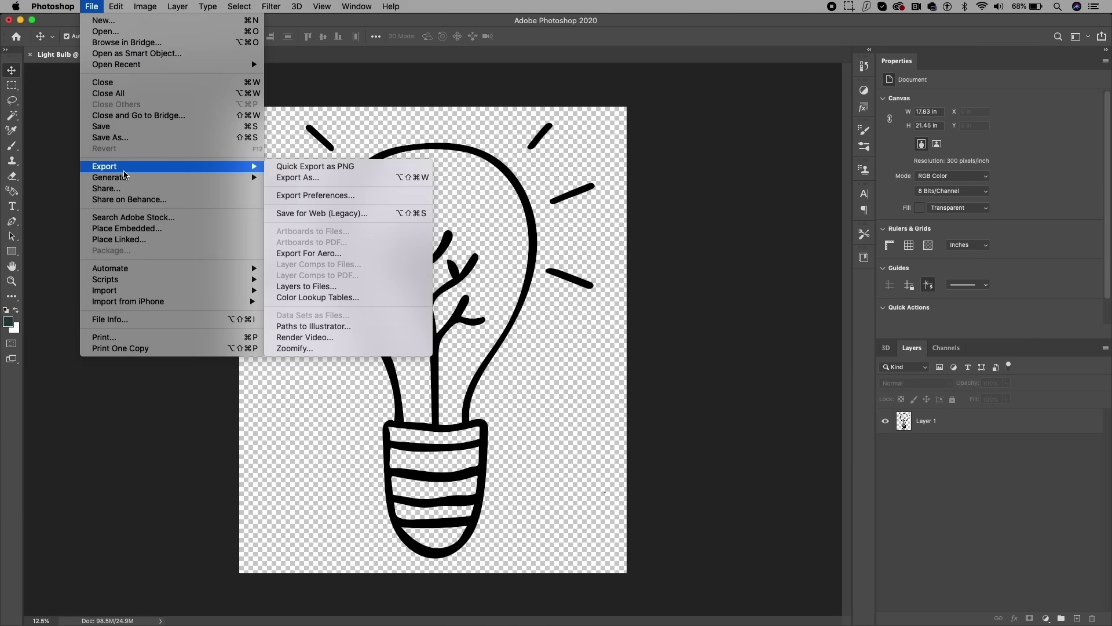
click(324, 177)
click(679, 178)
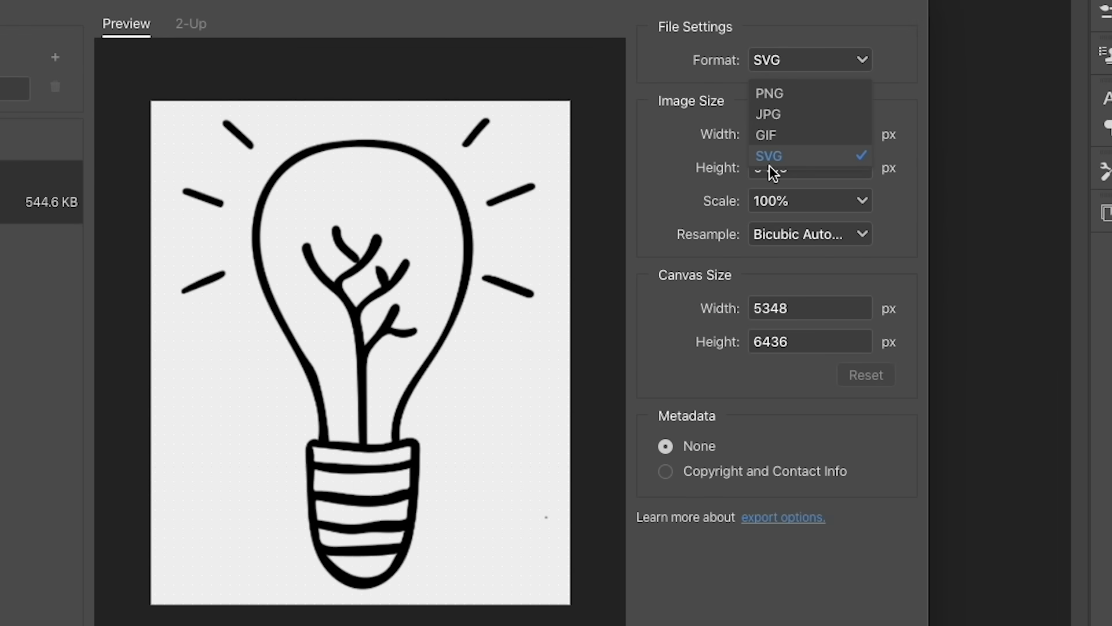
click(814, 177)
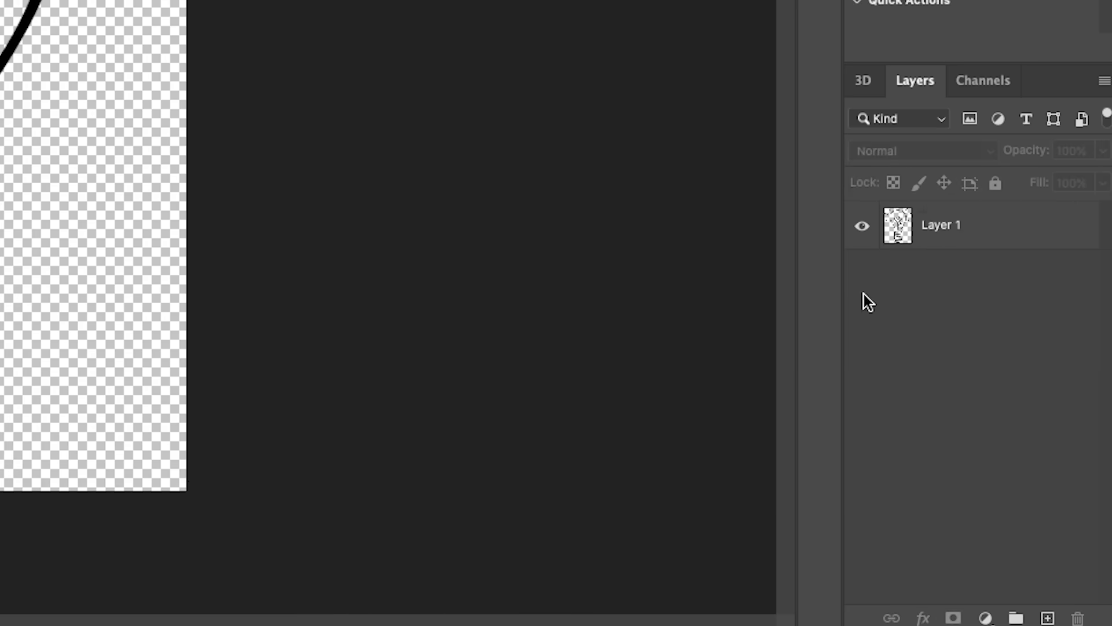
Step: Duplicate the light bulb layer and hide the original Layer 1
click(1033, 422)
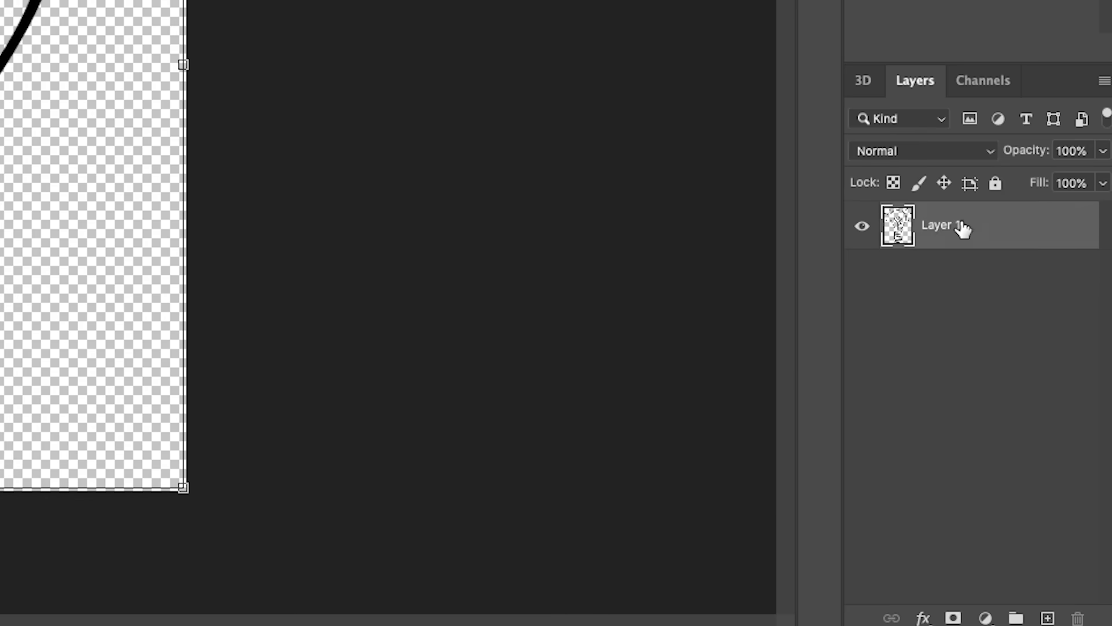
drag(931, 236, 1046, 619)
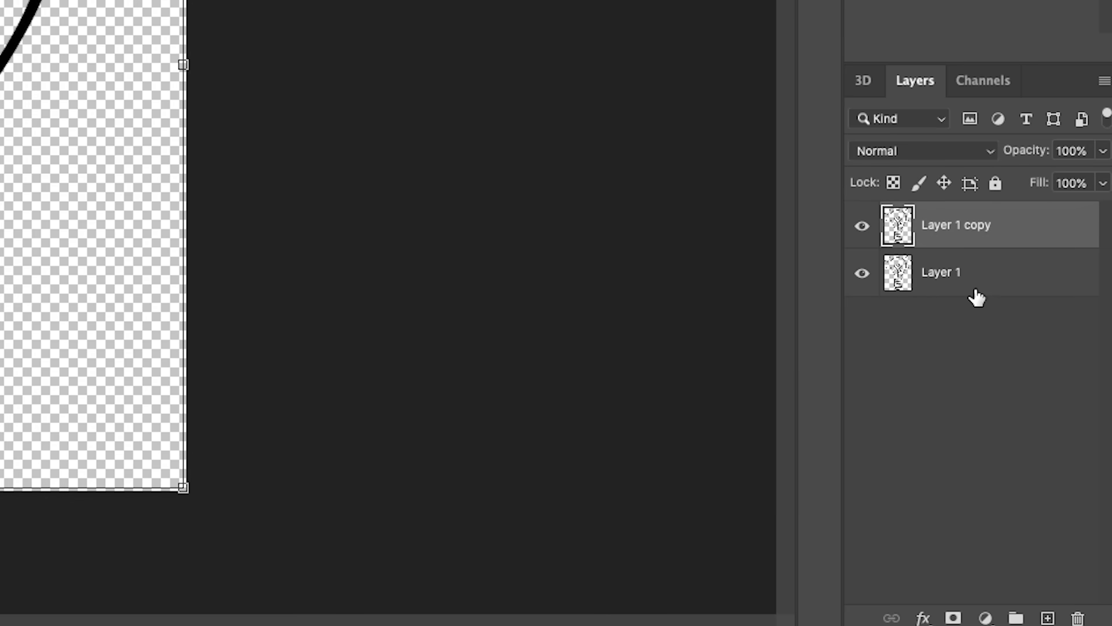
click(862, 278)
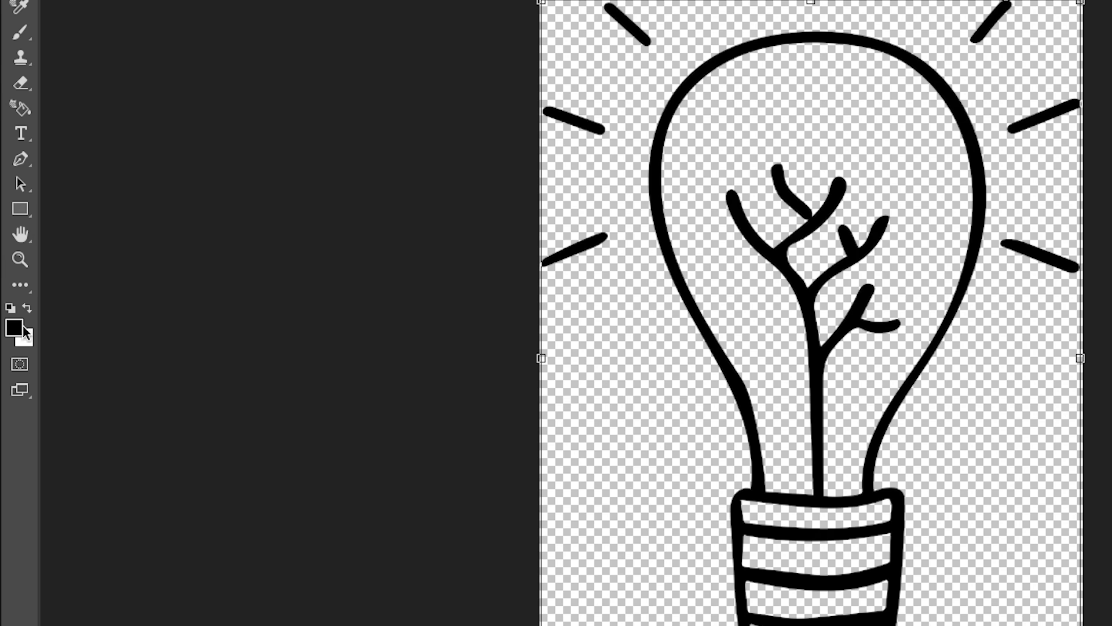
Step: Set the paint colour to orange f6b72f and fill the base stripes and bottom section
click(23, 327)
drag(811, 307, 803, 285)
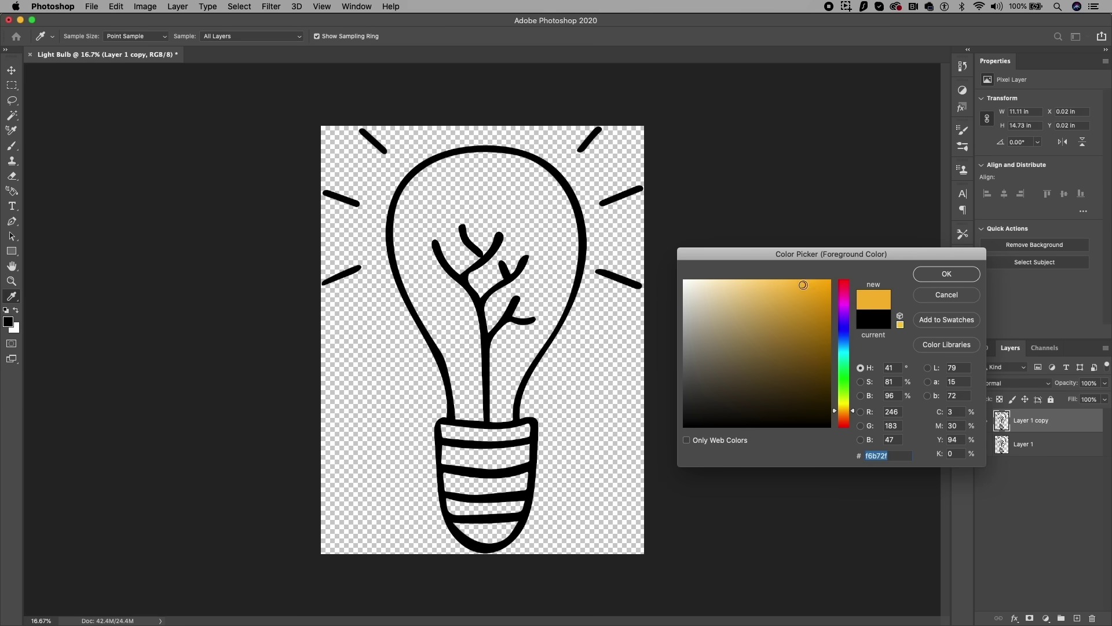
key(Return)
key(g)
click(390, 284)
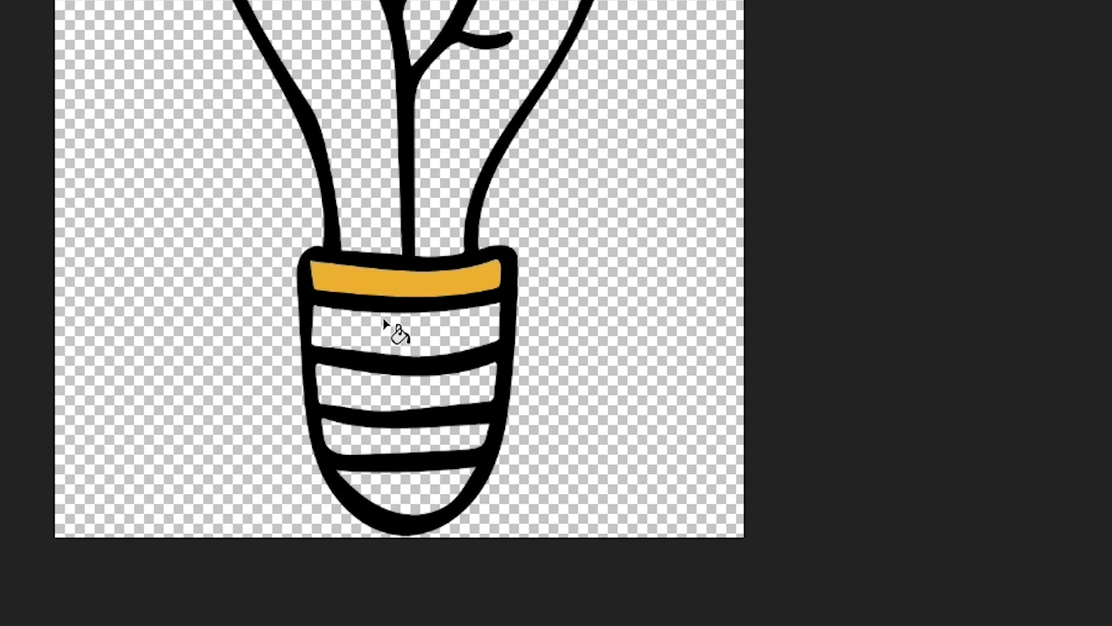
click(392, 330)
click(389, 394)
click(349, 446)
click(412, 496)
Step: Fill the six light rays around the bulb with orange
click(253, 310)
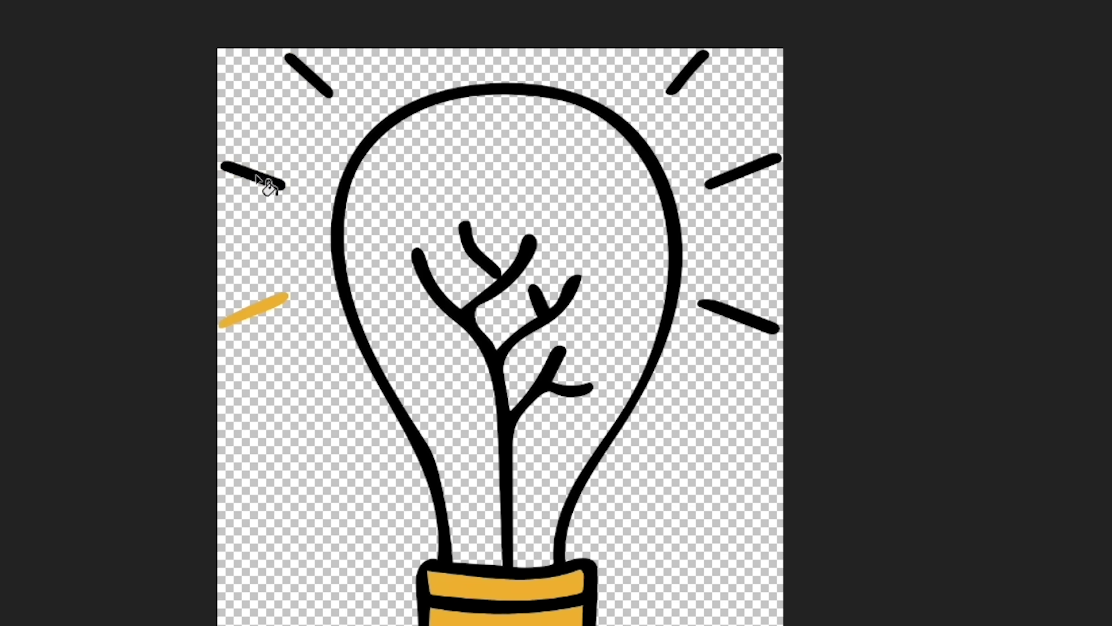
click(253, 175)
click(309, 75)
click(688, 72)
click(742, 171)
click(747, 324)
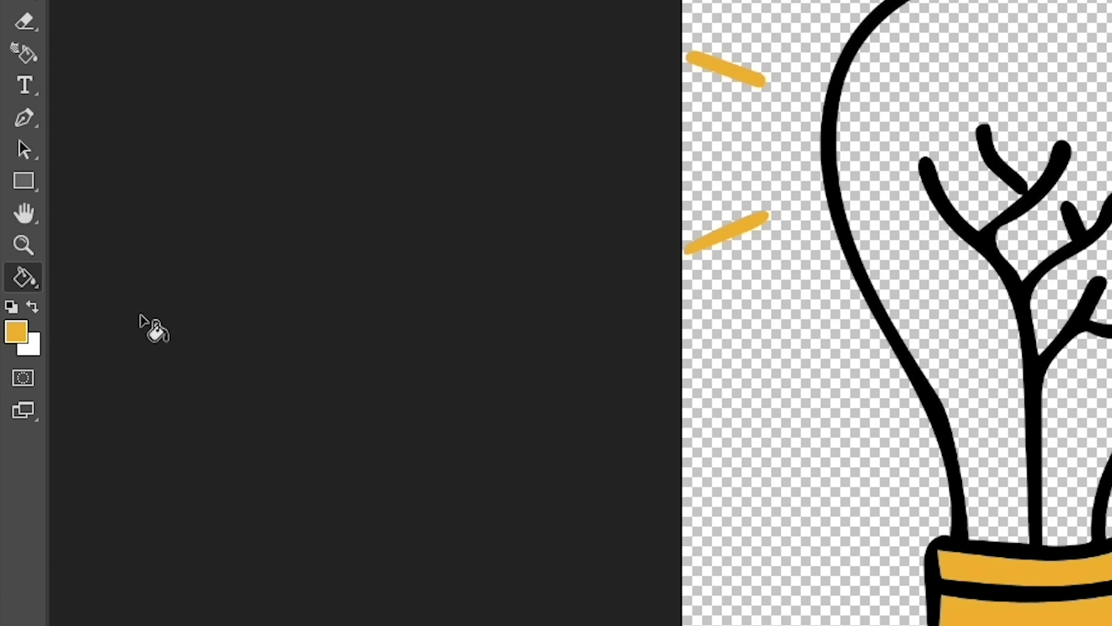
Step: Fill the bulb's glass interior with cyan
click(15, 328)
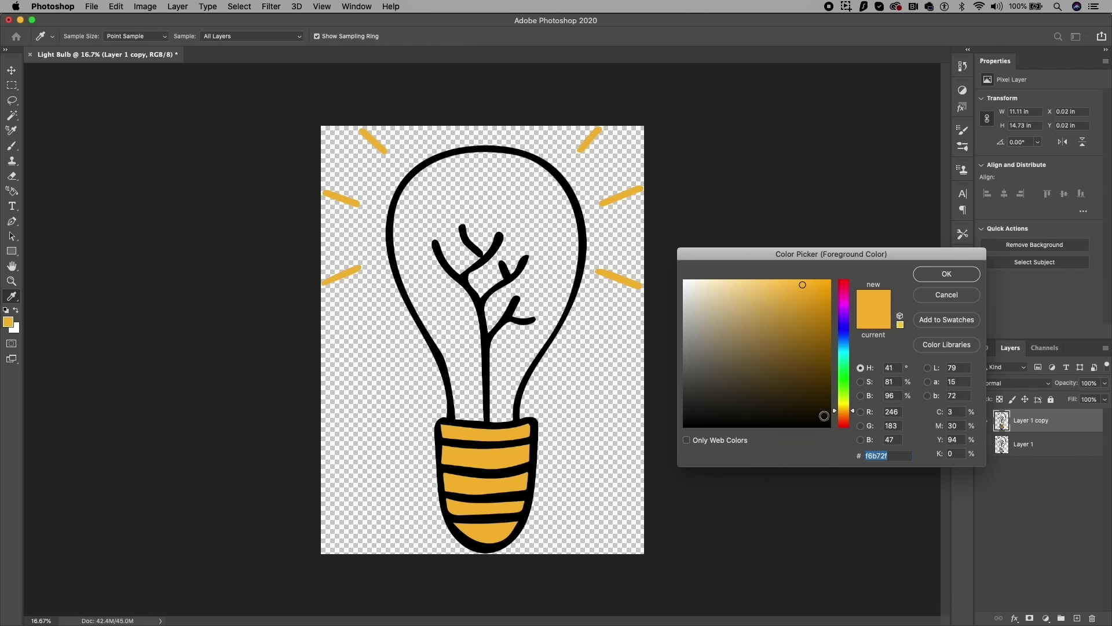
click(844, 352)
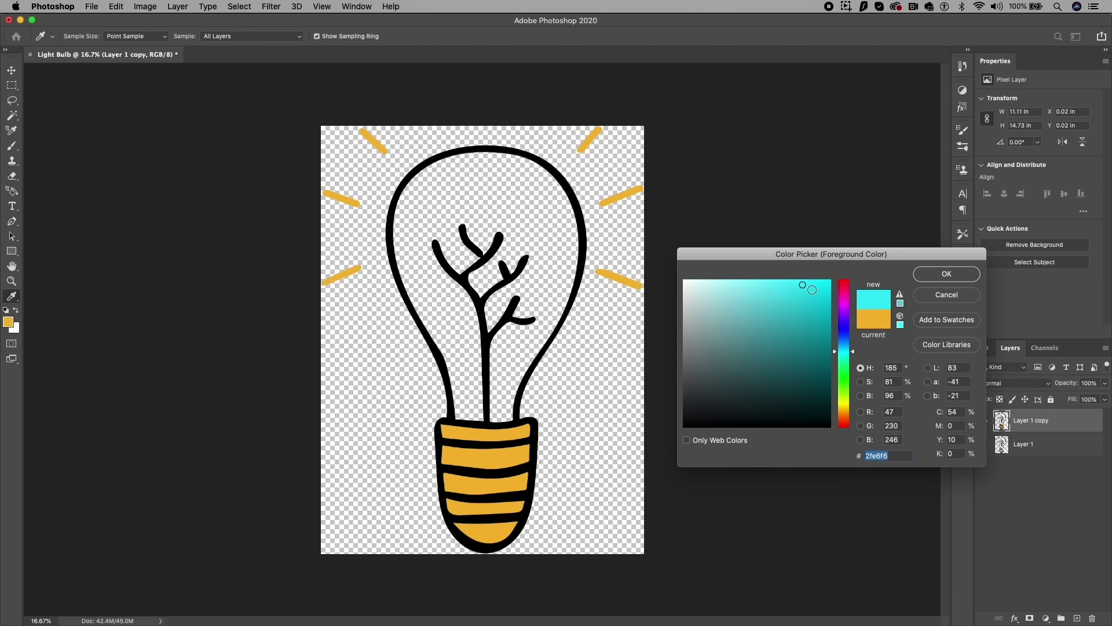
click(947, 273)
click(491, 199)
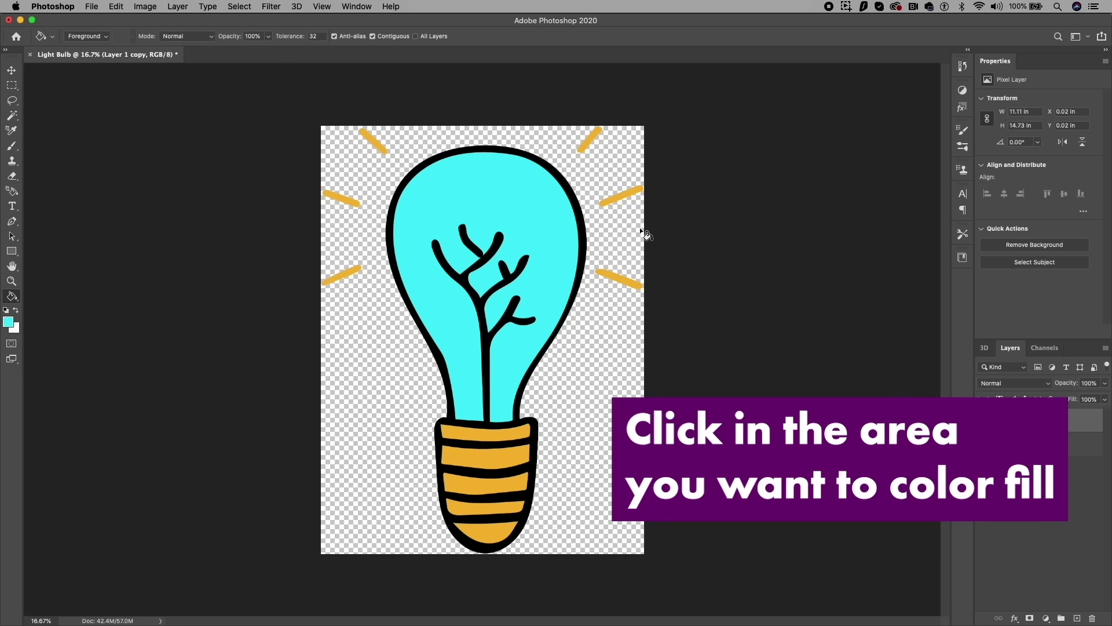
click(93, 6)
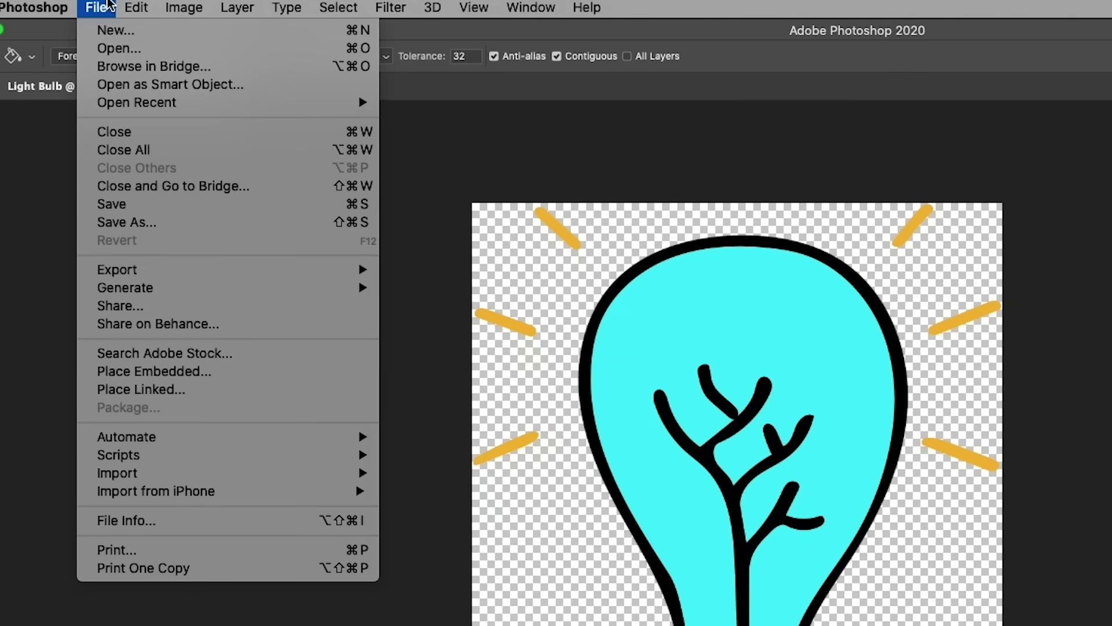
Step: Export the coloured bulb as an SVG file
mouse_move(122, 269)
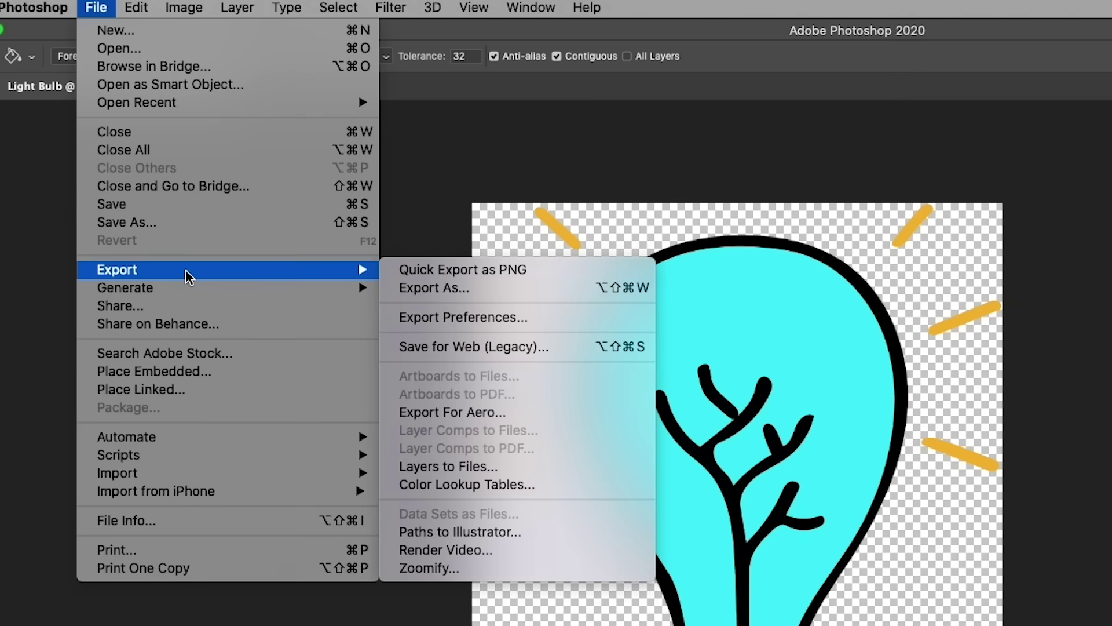
click(487, 288)
click(836, 93)
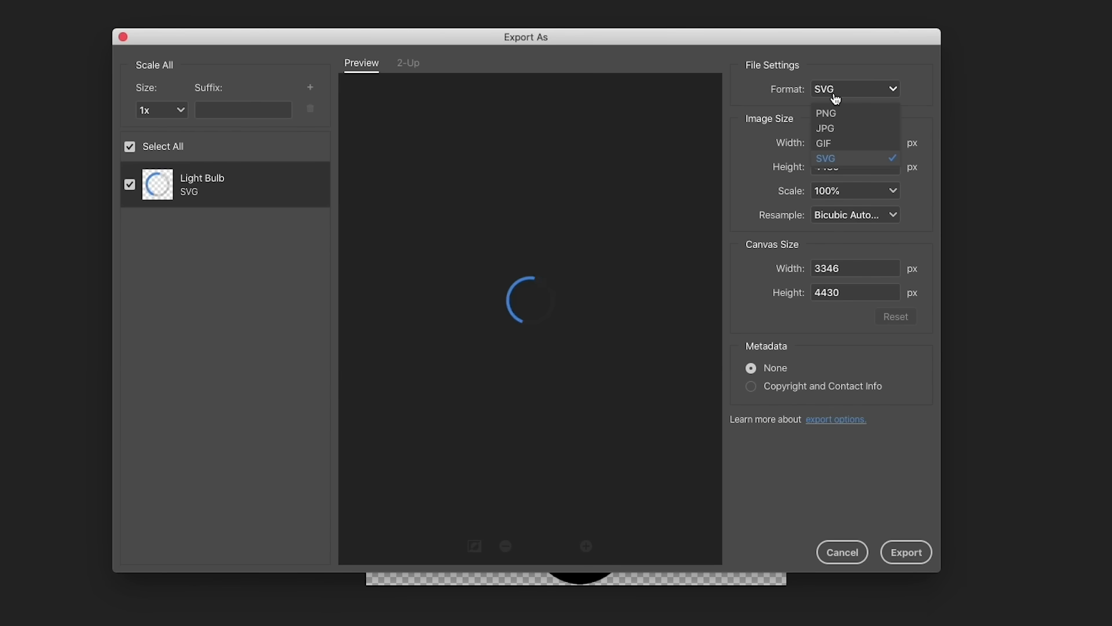
click(838, 158)
click(917, 552)
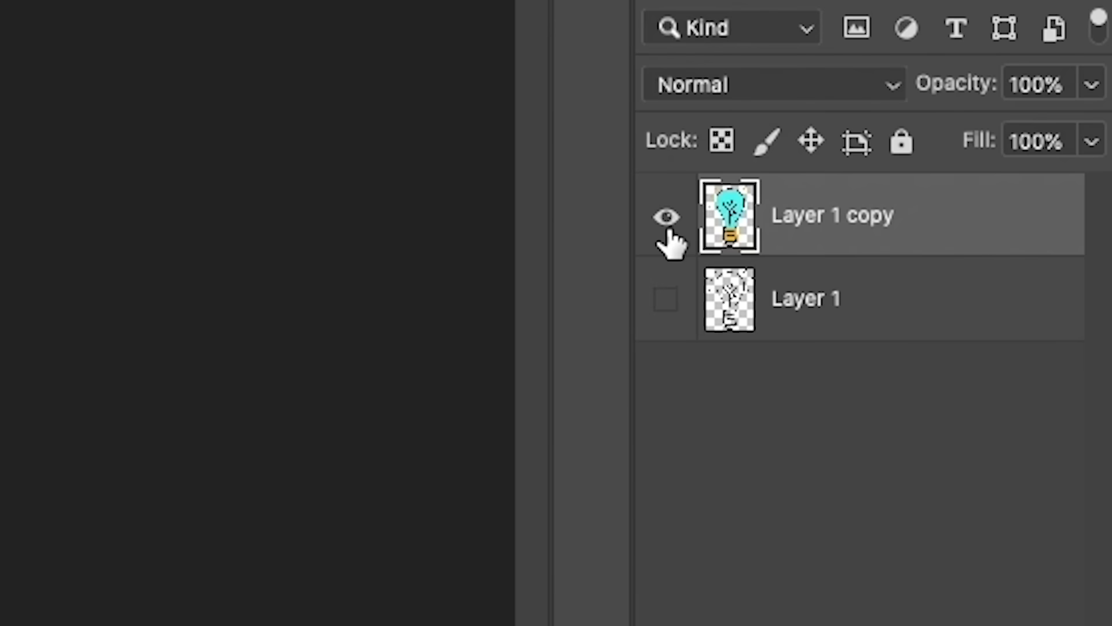
Step: Hide the coloured copy, show original Layer 1, and load its line art as a selection
click(983, 421)
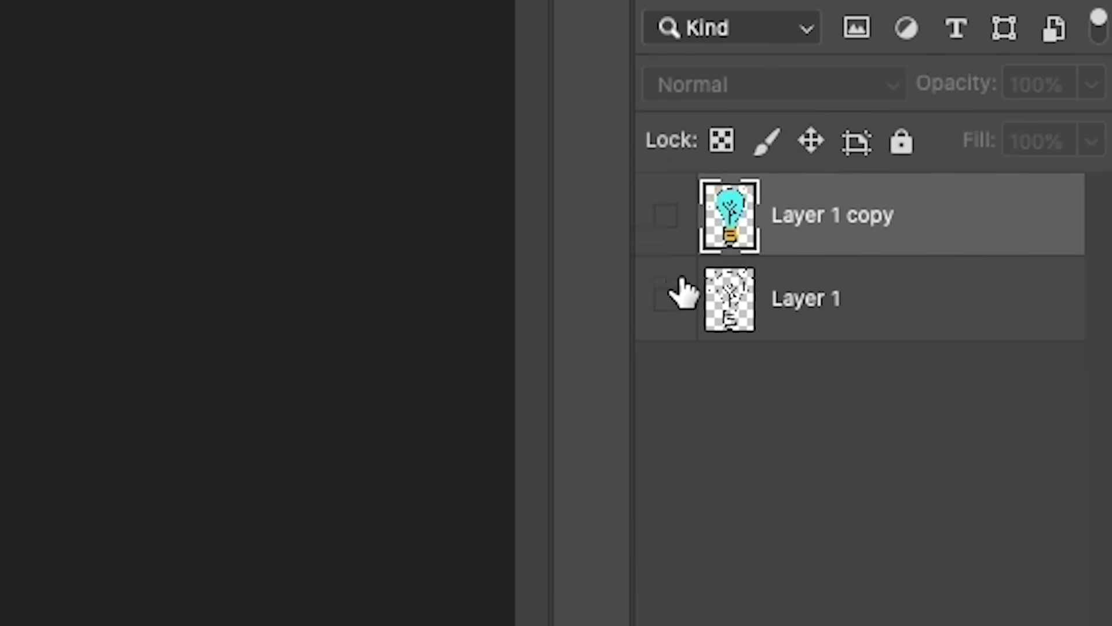
click(672, 299)
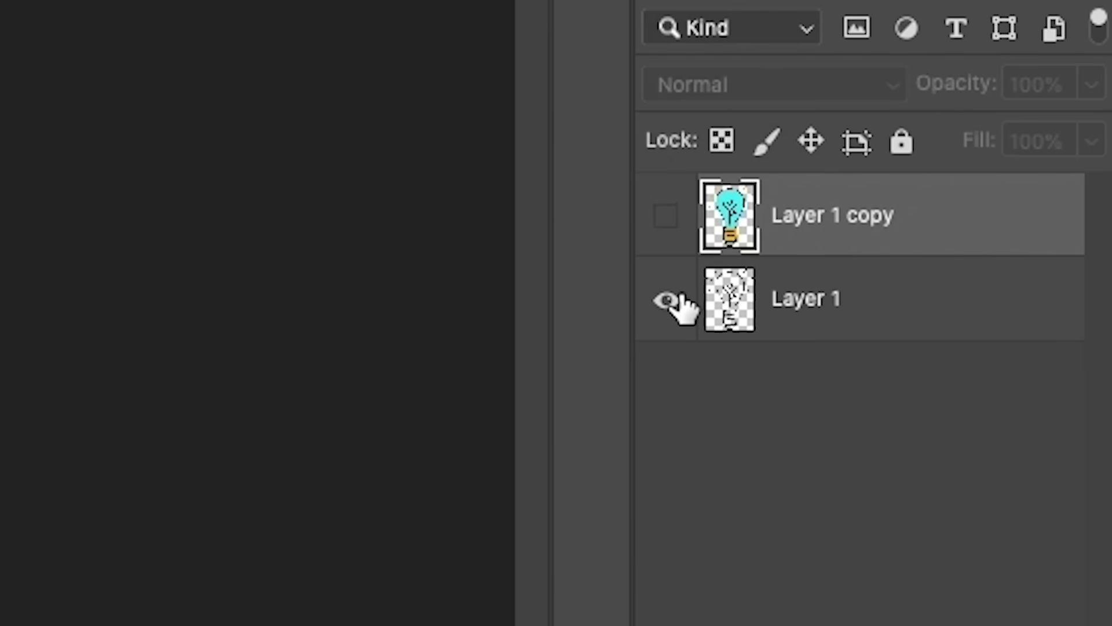
ctrl+click(734, 319)
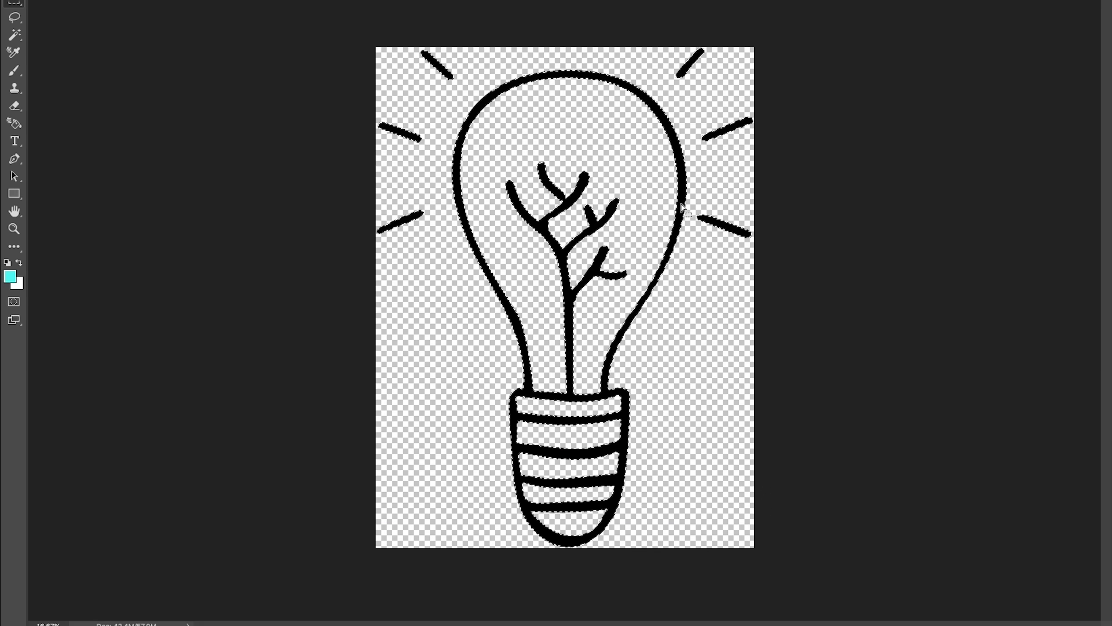
right_click(682, 205)
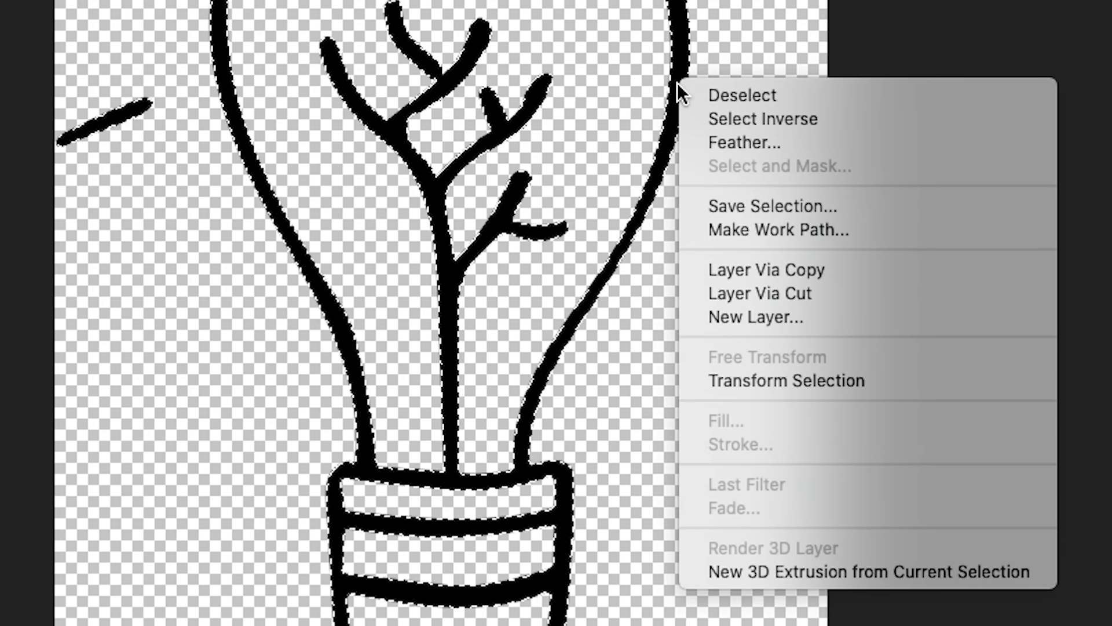
Step: Convert the line-art selection into a work path with 1.0 pixel tolerance
click(749, 229)
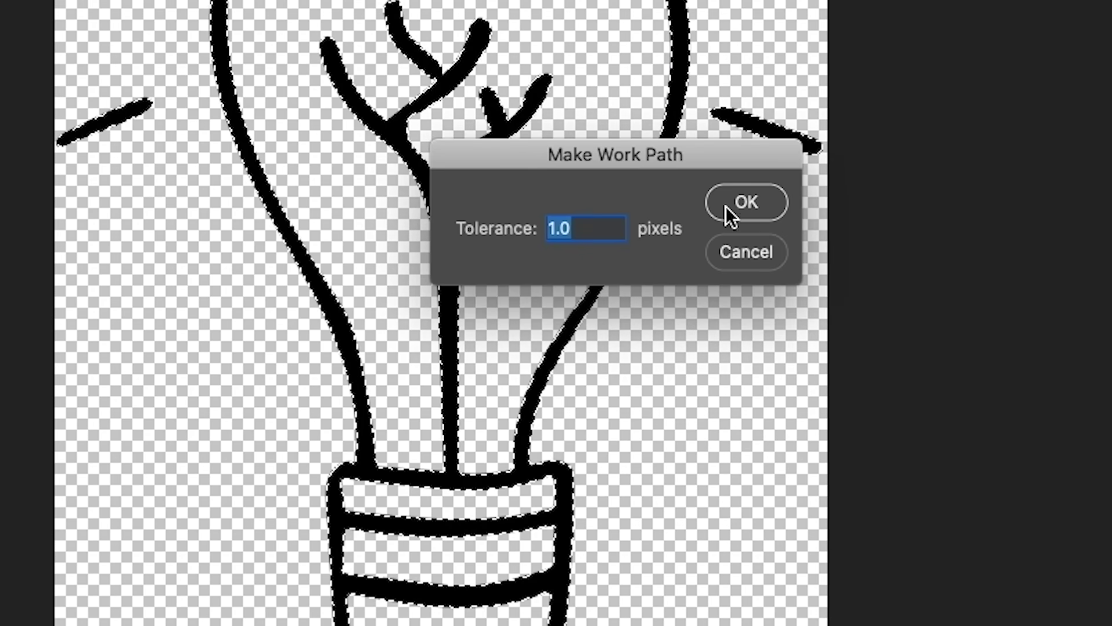
click(757, 203)
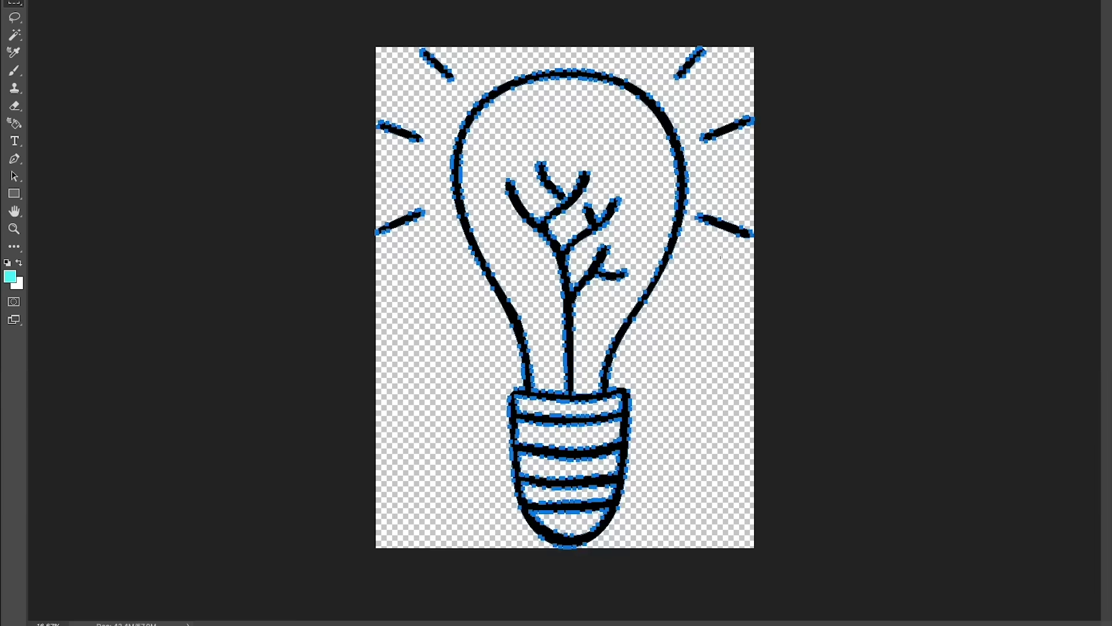
key(super+plus)
key(super+plus)
key(super+plus)
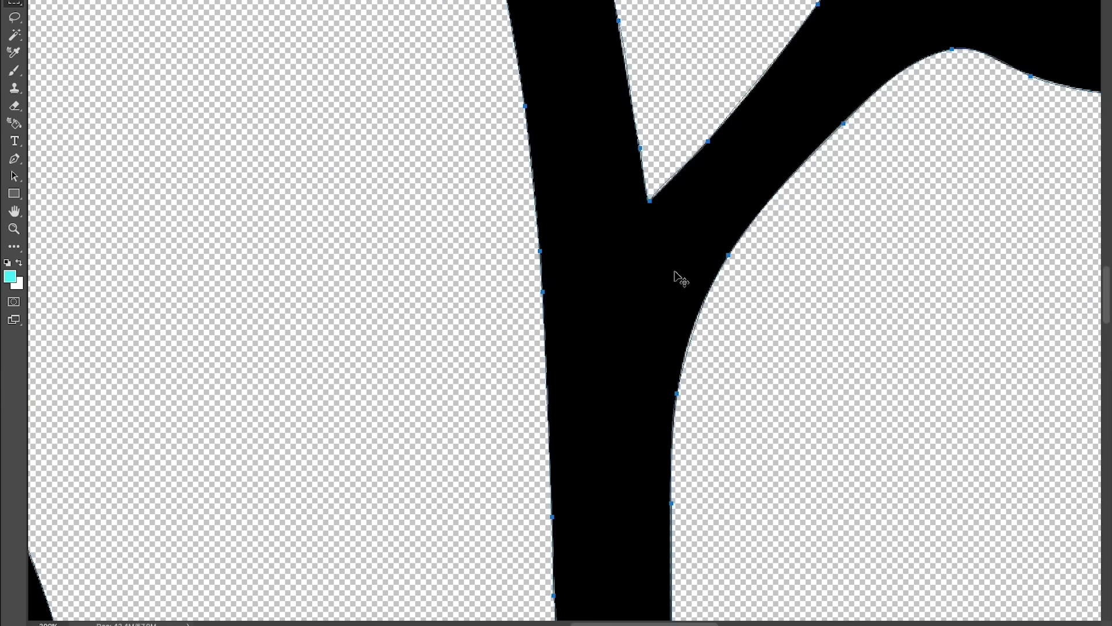
key(super+minus)
key(super+minus)
key(super+minus)
key(super+minus)
key(super+minus)
key(super+minus)
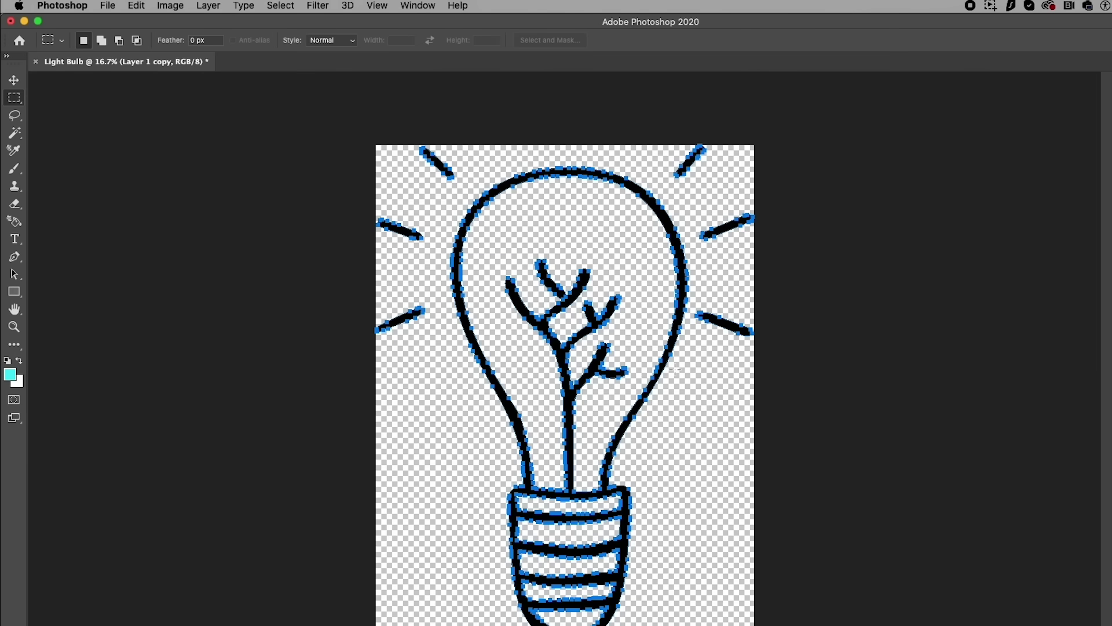
Step: Export the work path via Paths to Illustrator as Light Bulb.ai and open it in Illustrator
click(107, 6)
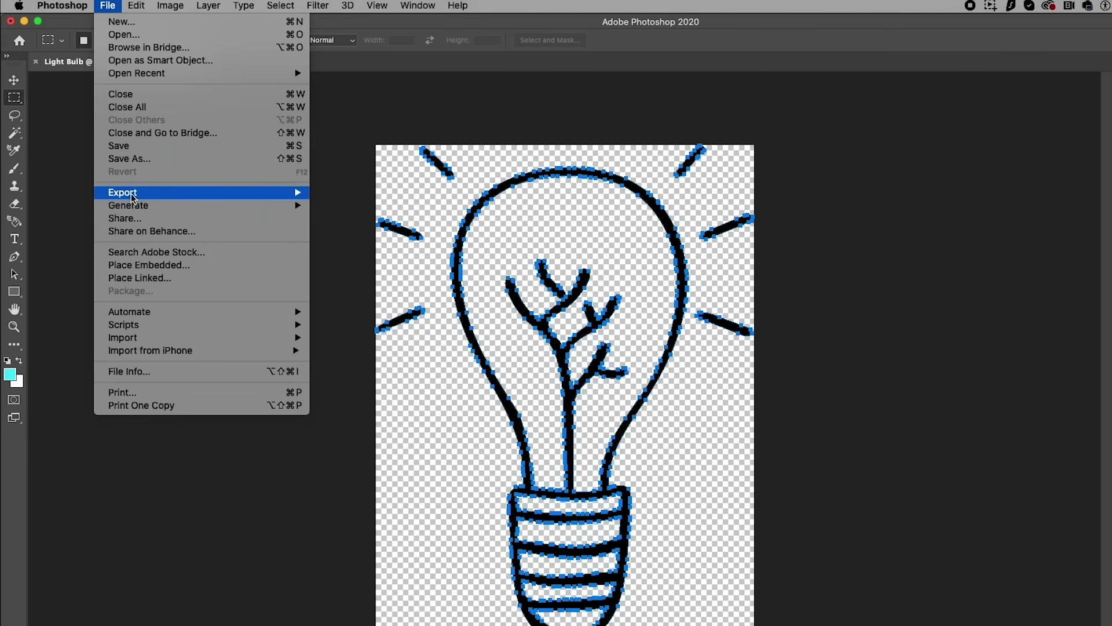
mouse_move(298, 193)
click(440, 384)
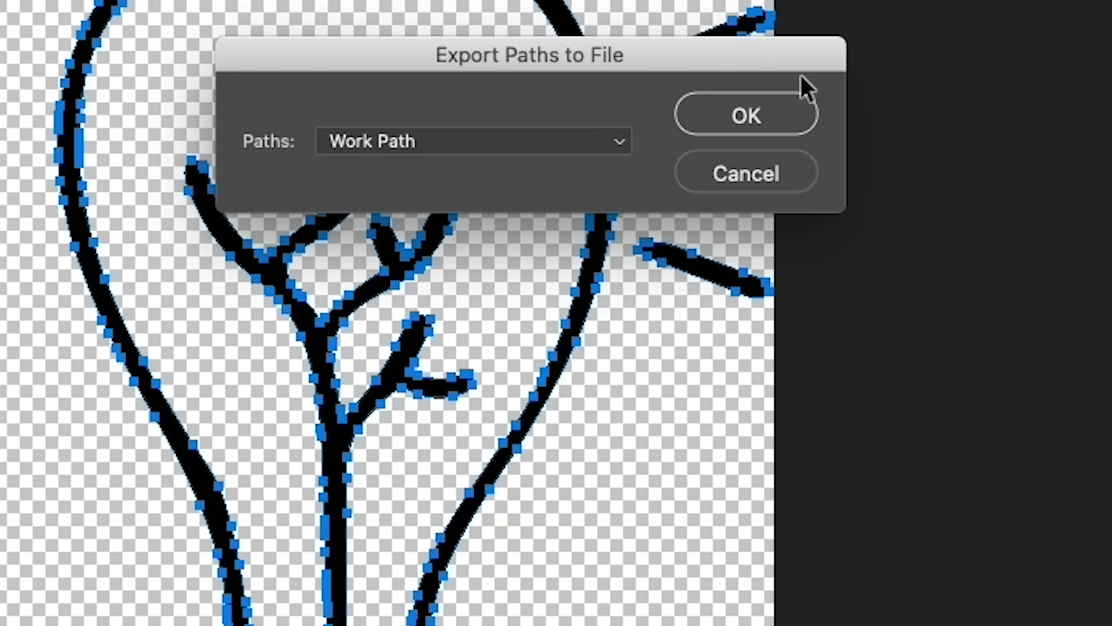
click(790, 107)
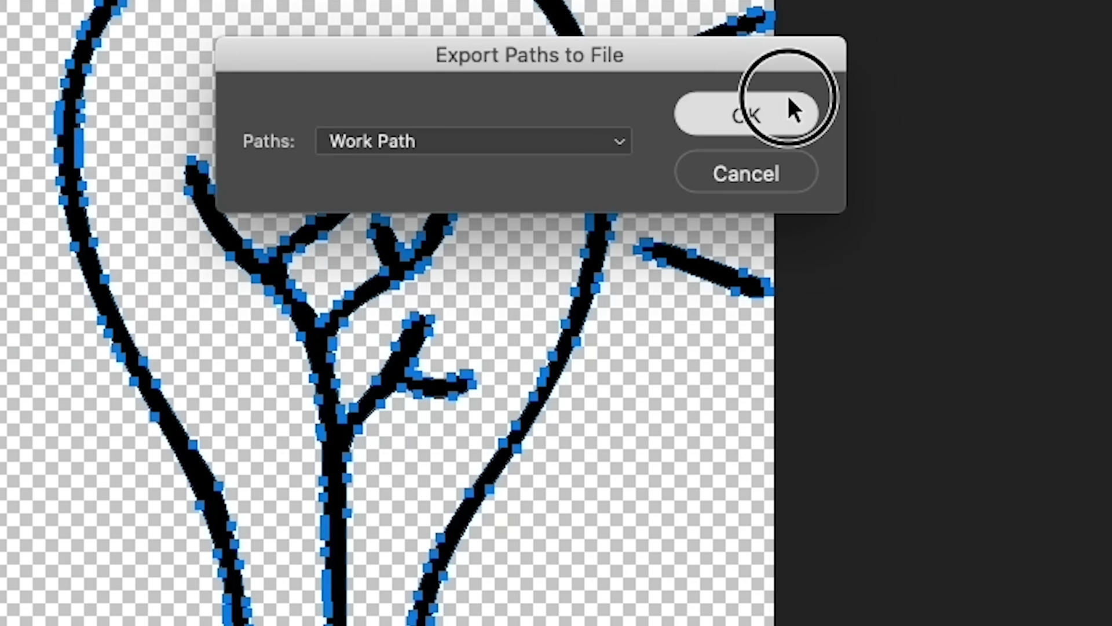
click(901, 559)
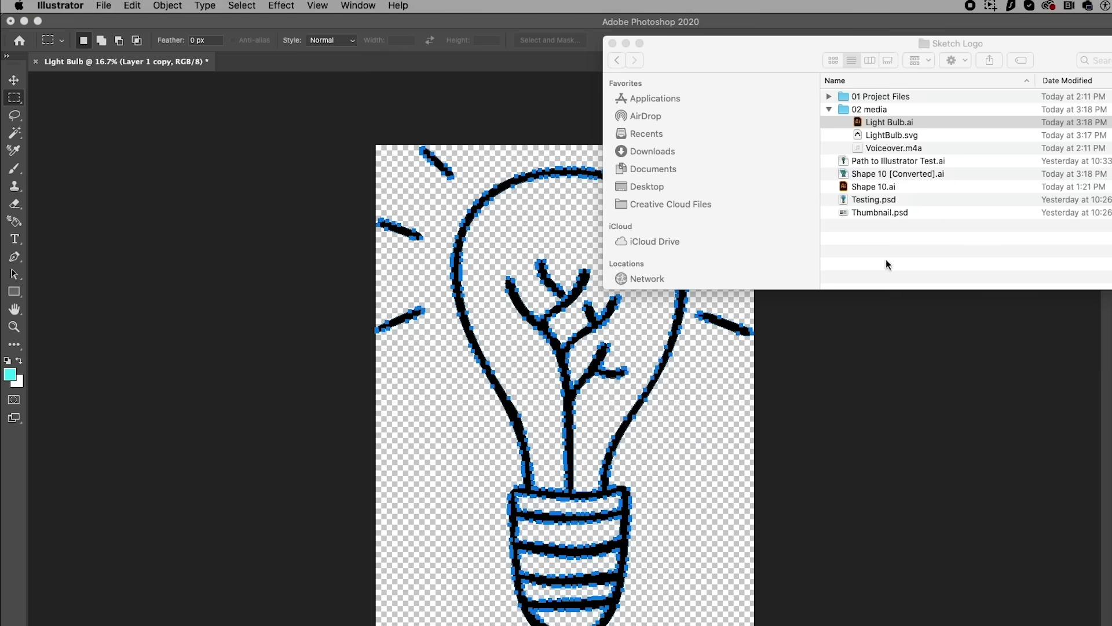
double_click(875, 123)
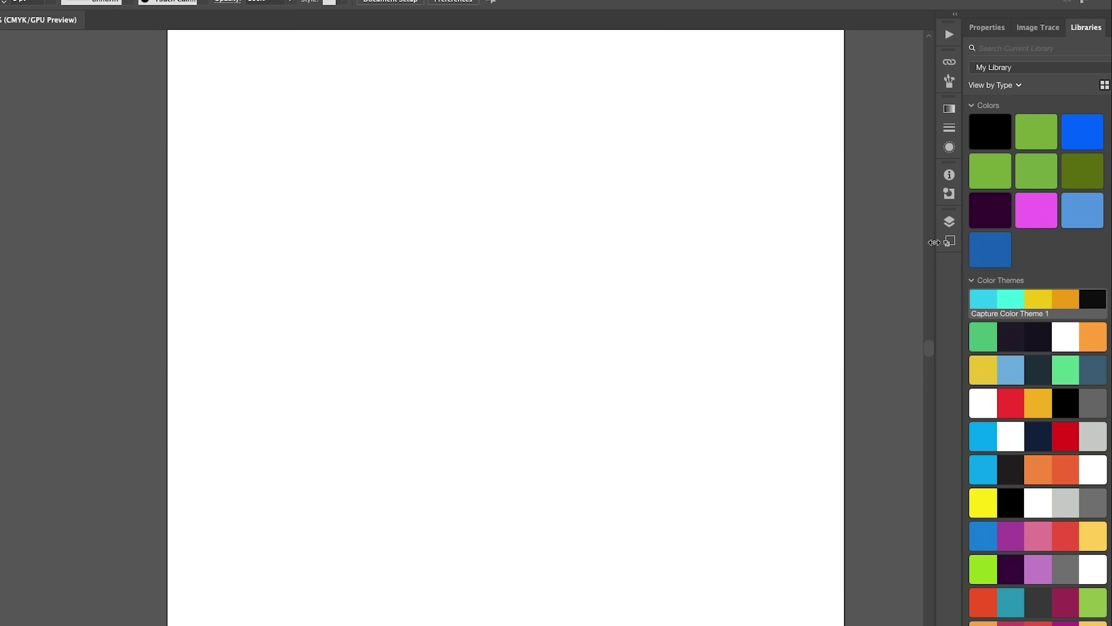
click(950, 223)
Step: Expand Layer 1 in Illustrator and select each of the bulb's compound paths
click(810, 235)
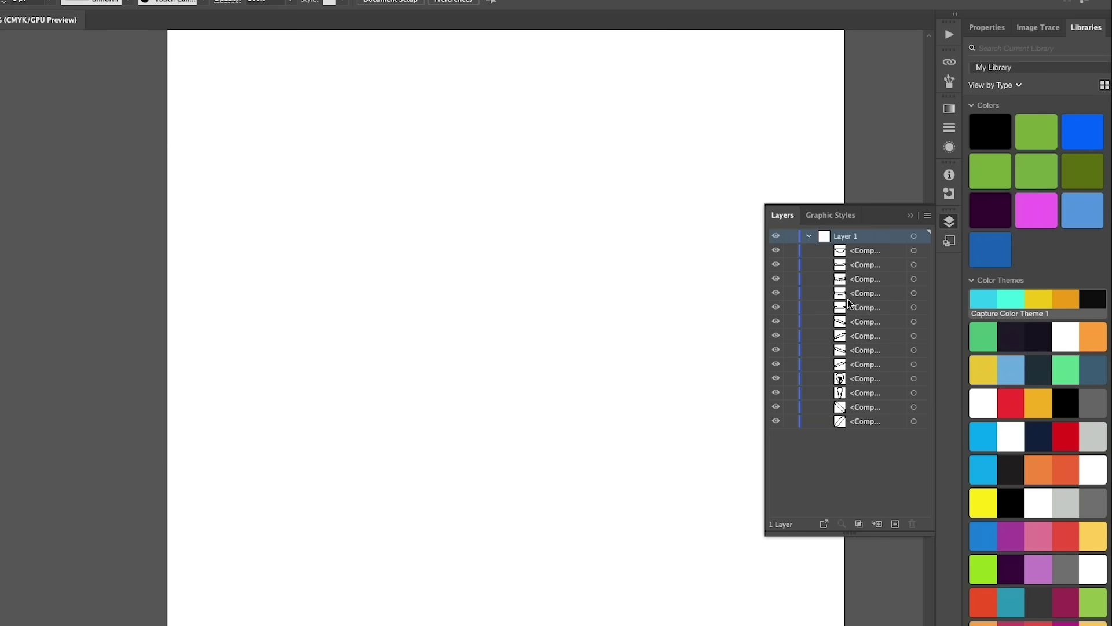
click(857, 379)
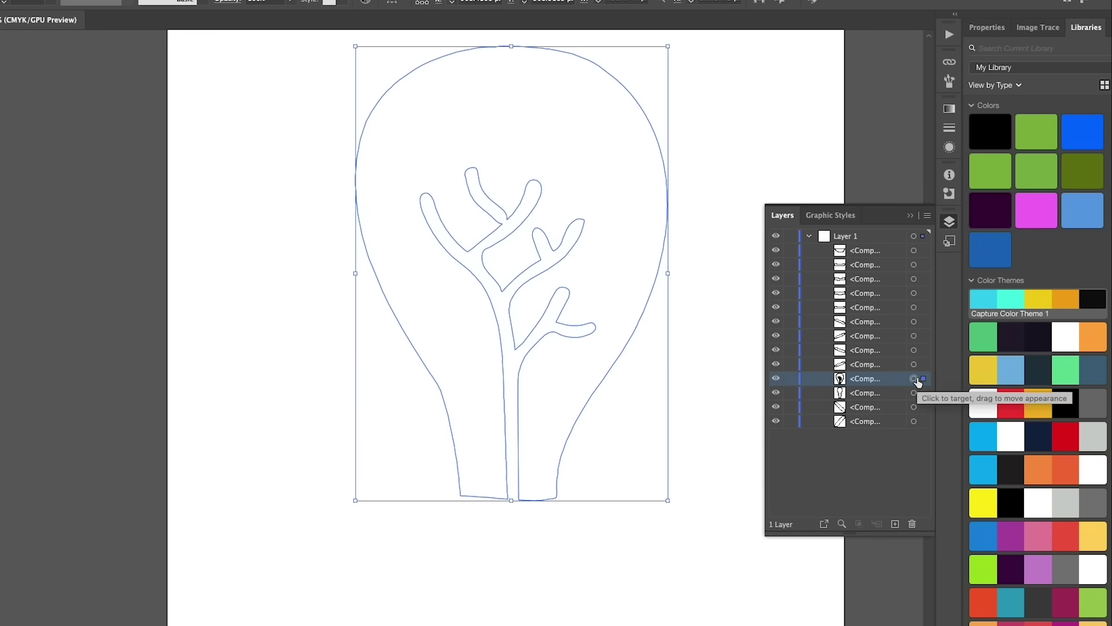
click(914, 408)
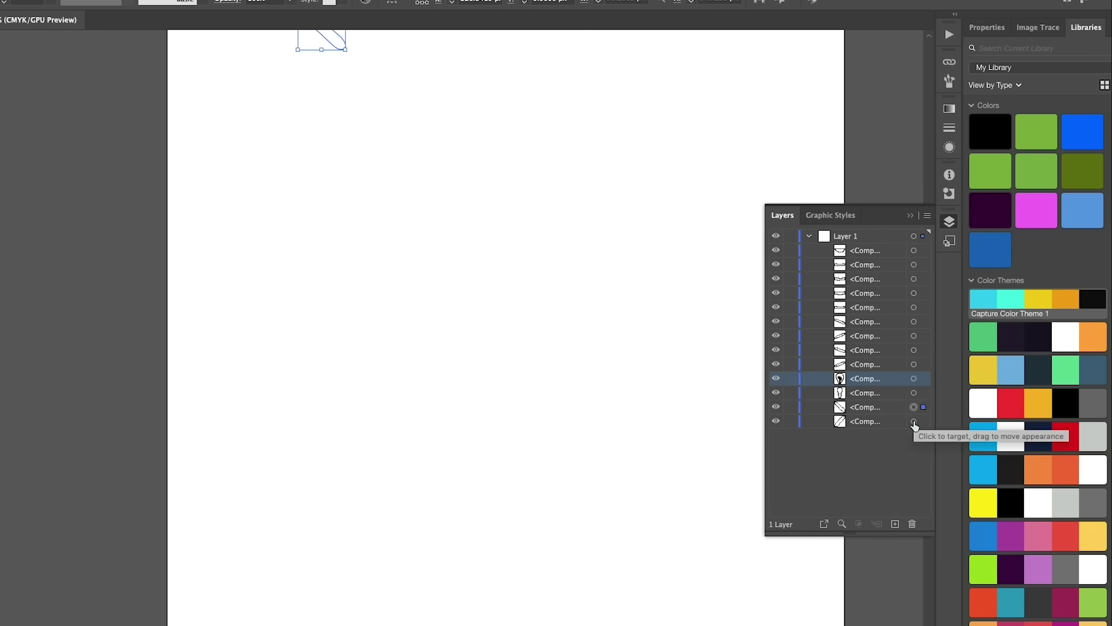
click(914, 421)
scroll(623, 372, up, 2)
scroll(624, 373, right, 1)
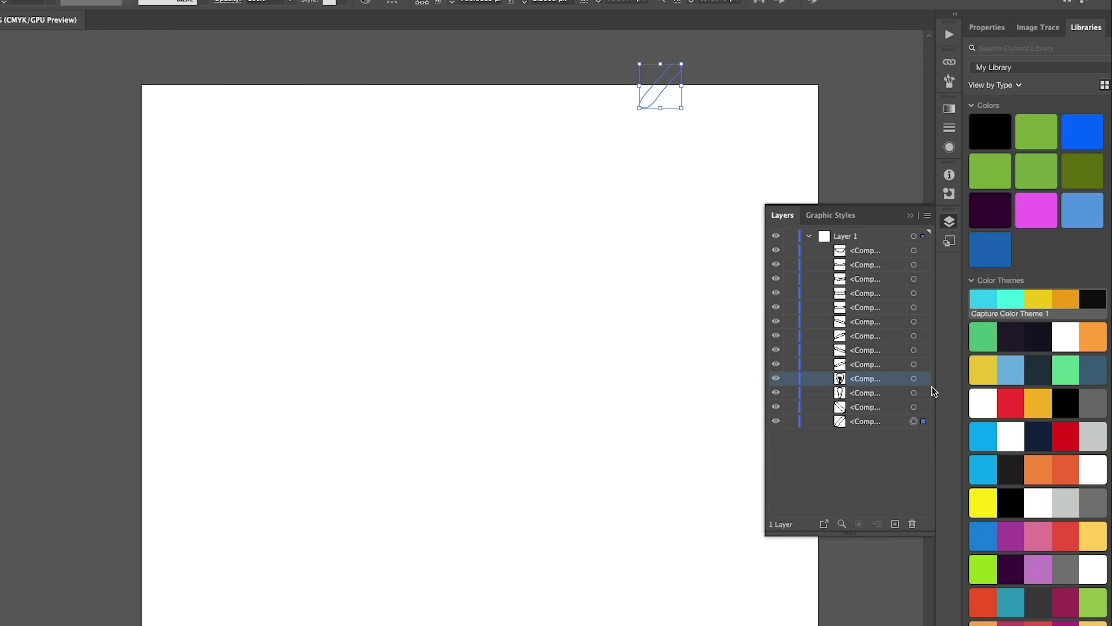
click(915, 379)
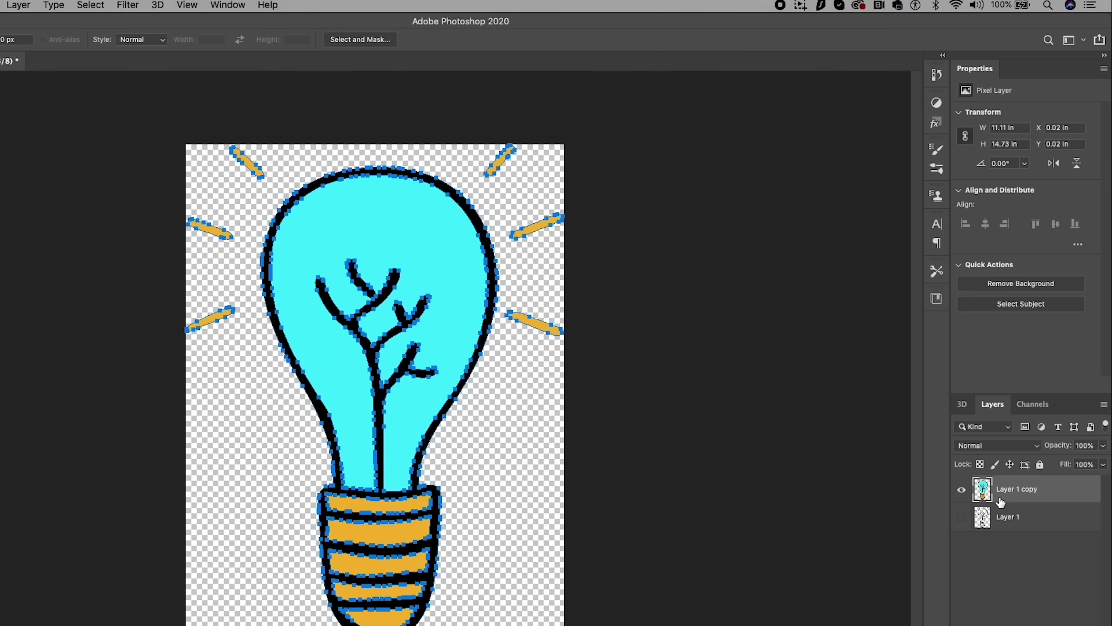
Step: Extract a cyan, yellow, orange and black colour theme from the bulb and save it to CC Libraries
click(226, 5)
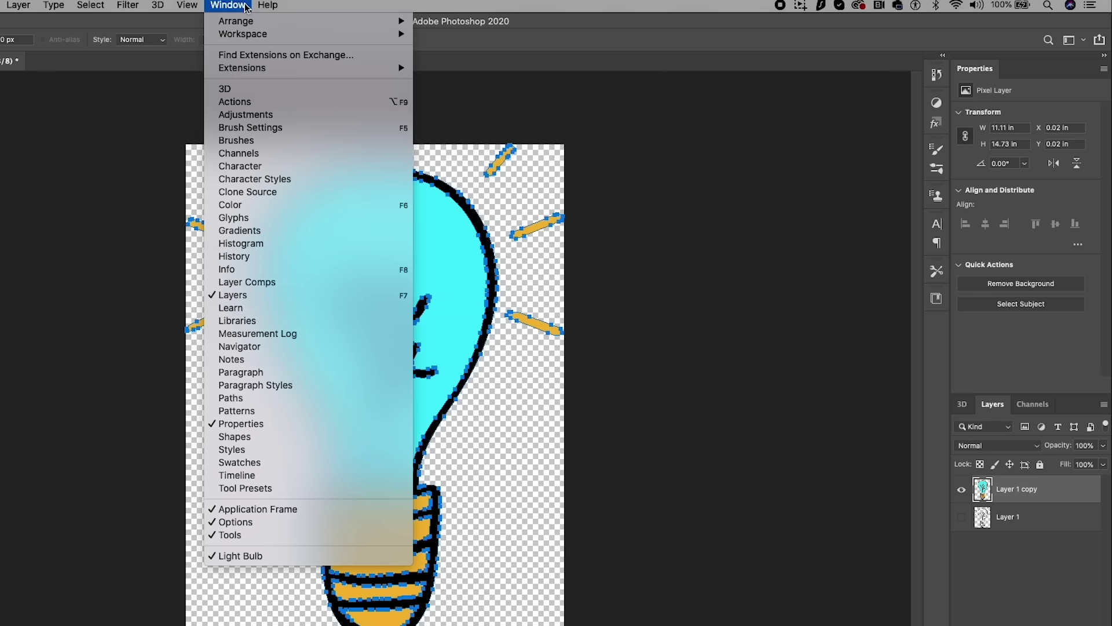
click(231, 321)
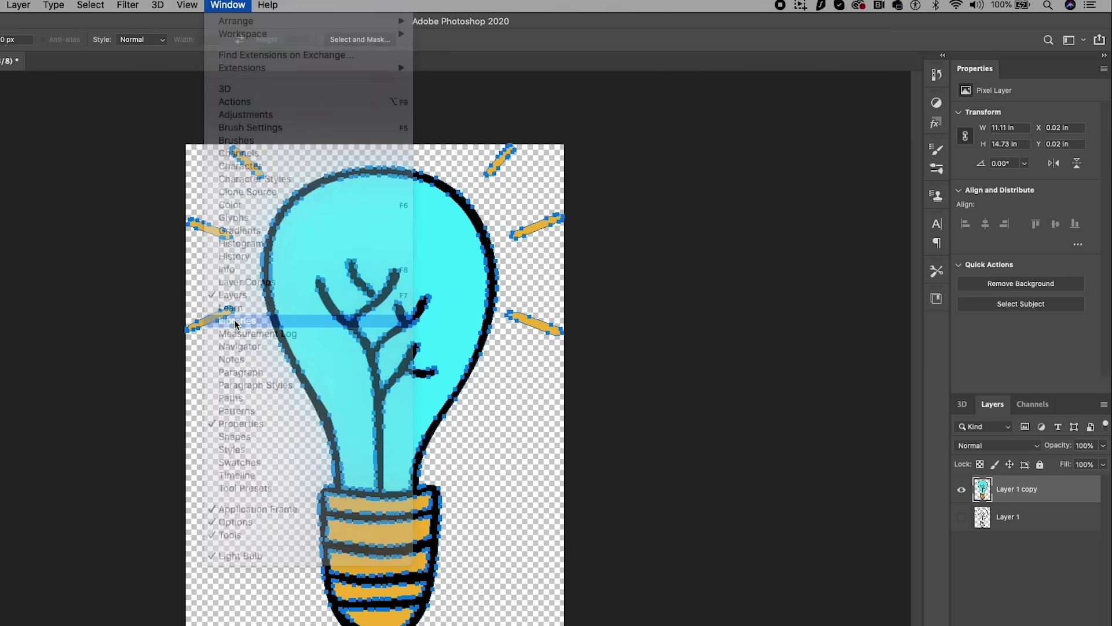
click(771, 499)
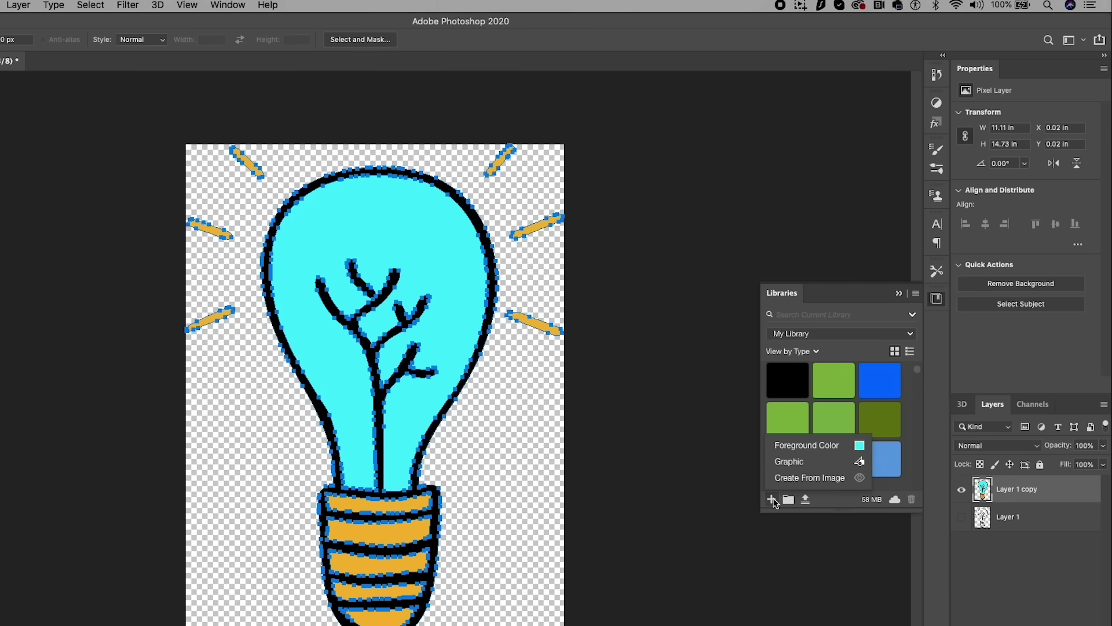
click(822, 478)
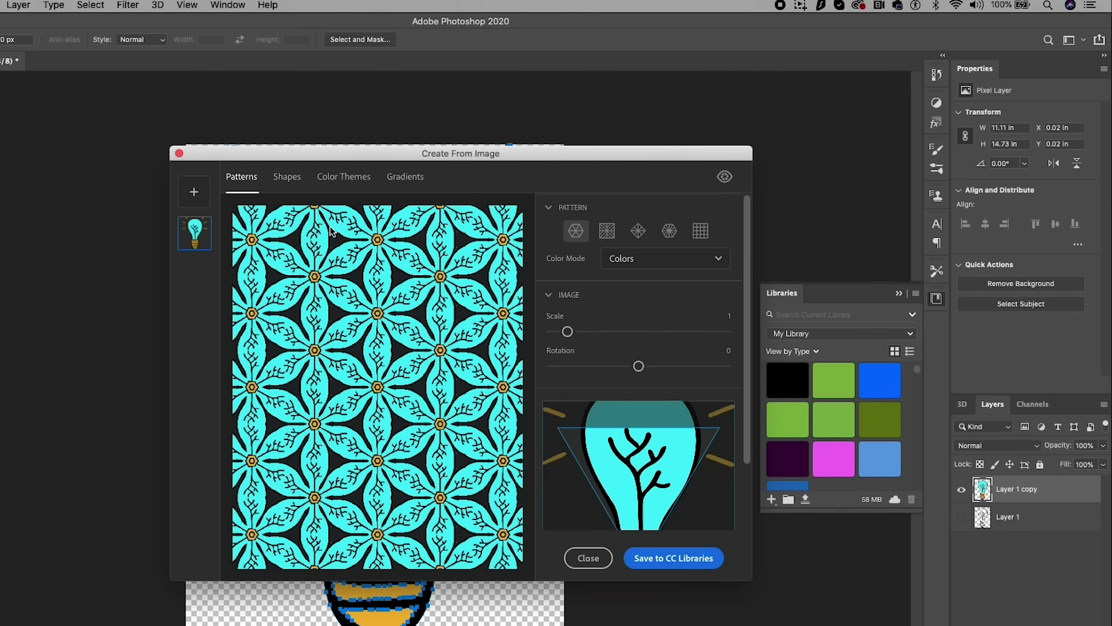
click(342, 182)
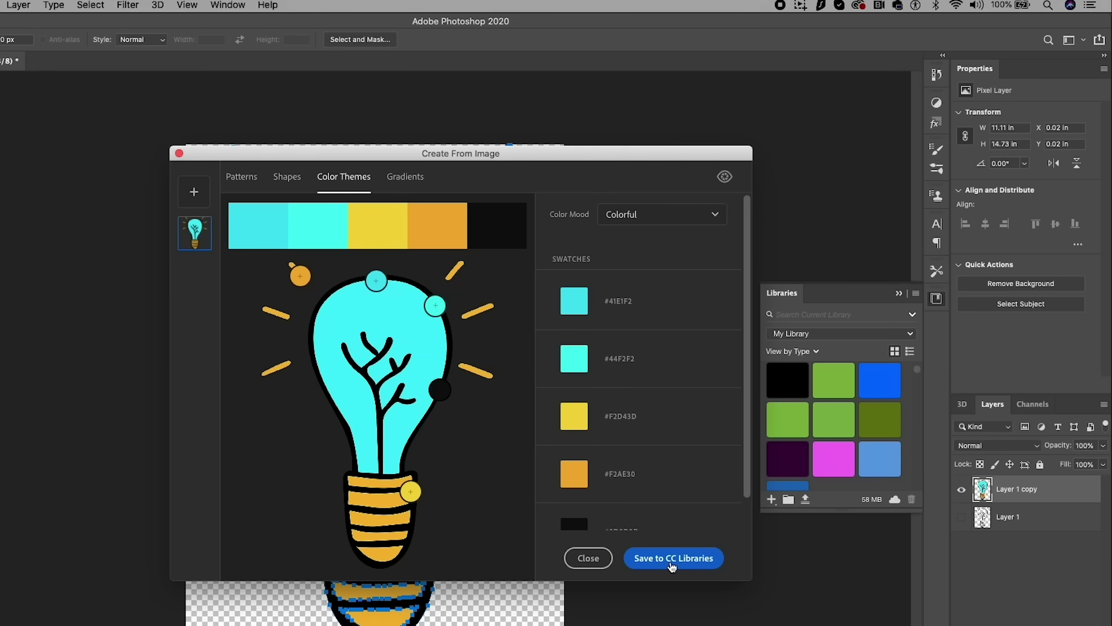
click(672, 566)
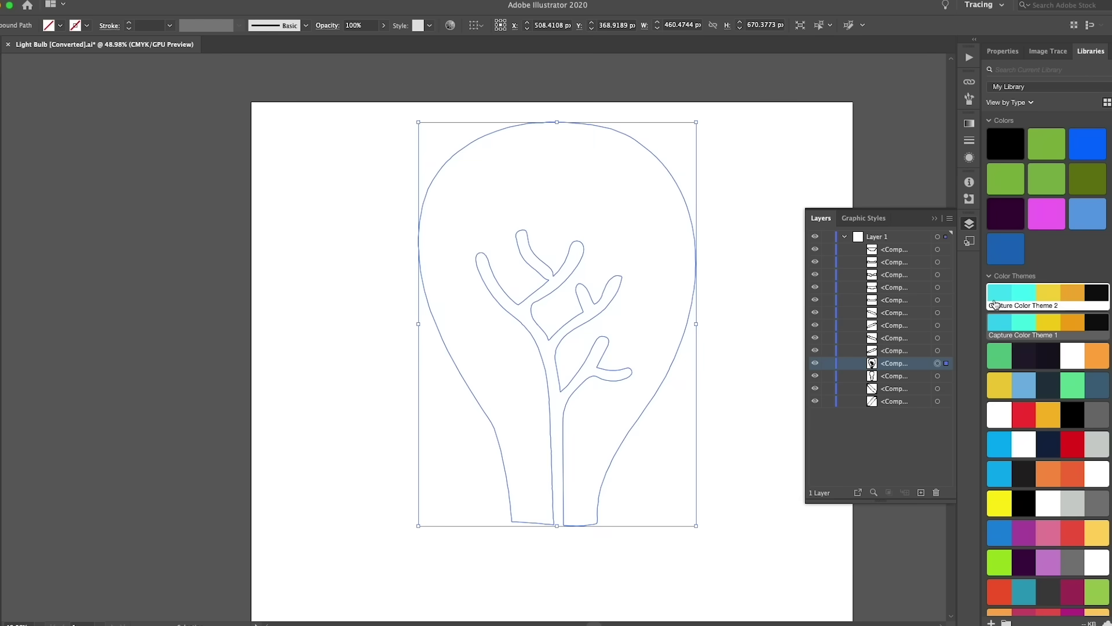
Step: Fill the bulb glass with cyan #41E1F2 and its outline with the theme's black
click(883, 220)
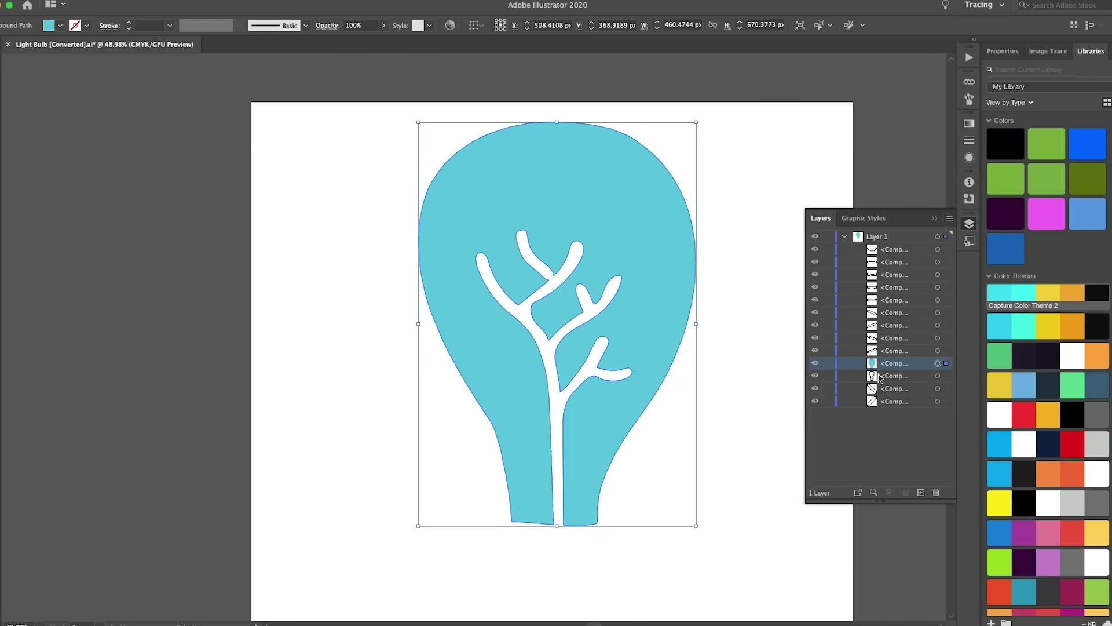
click(903, 376)
click(938, 376)
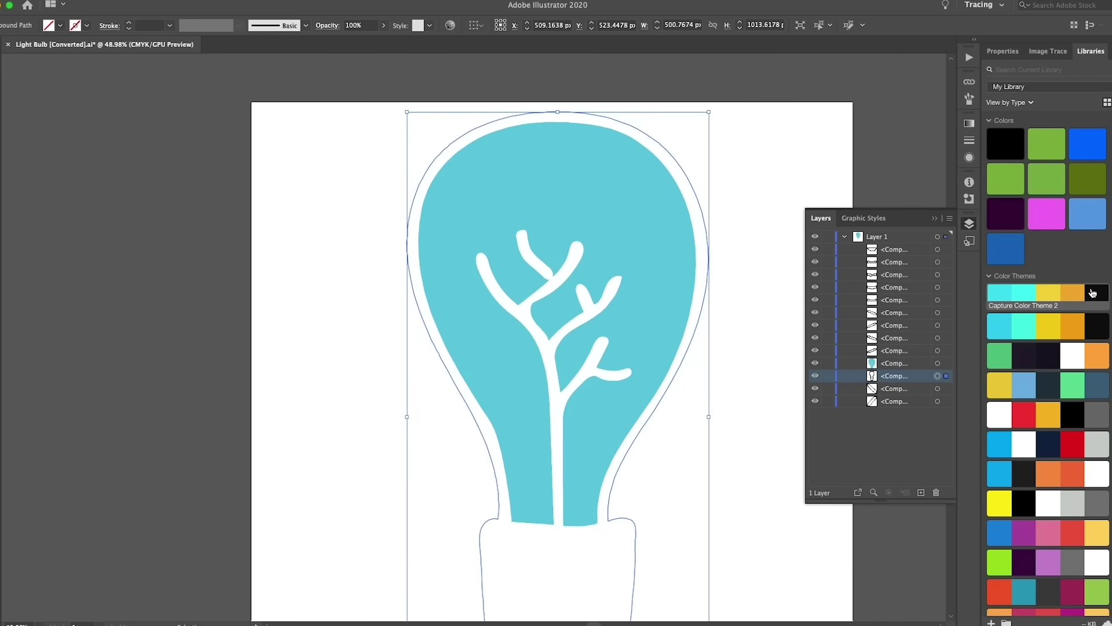
click(1099, 298)
Step: Colour the light rays alternately yellow and orange from the theme
click(938, 388)
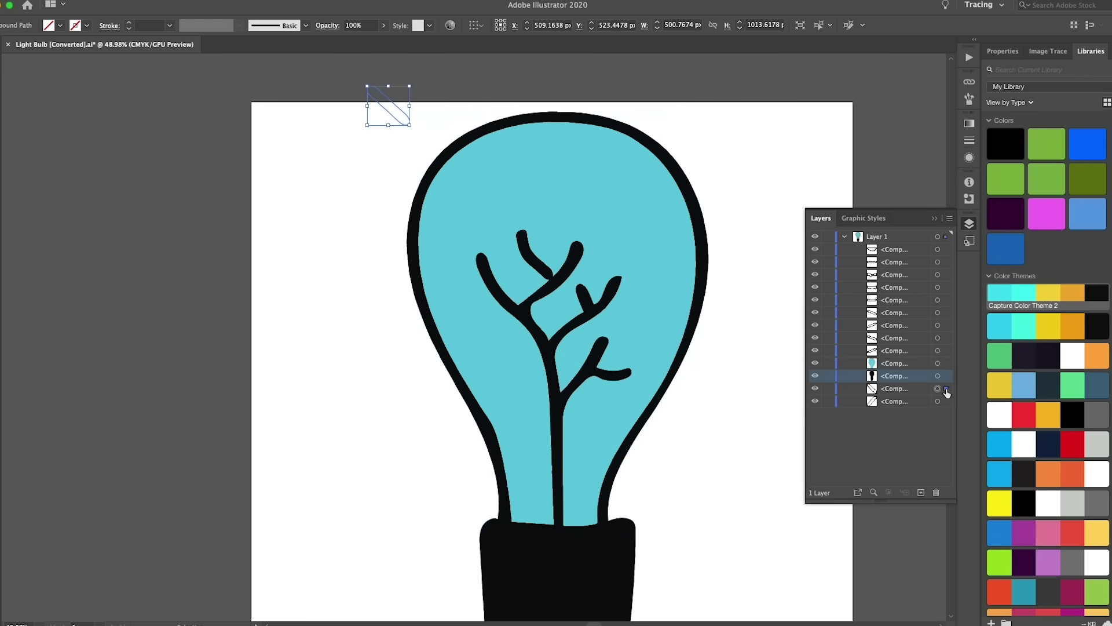
click(1050, 297)
click(938, 351)
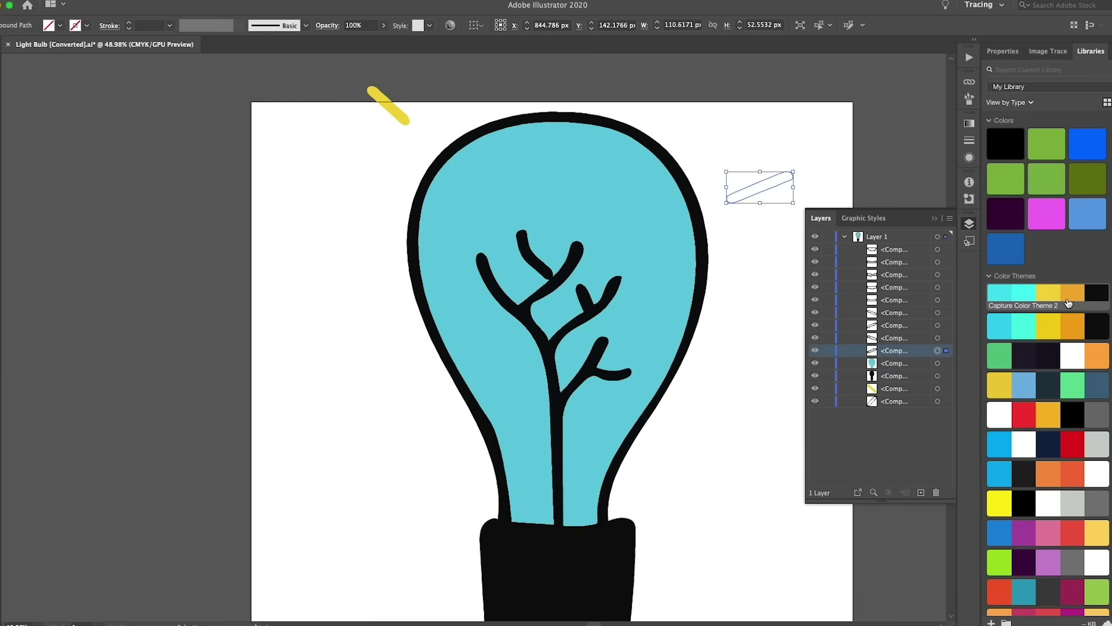
click(1072, 295)
click(939, 401)
click(1049, 295)
click(938, 338)
click(1071, 296)
click(938, 325)
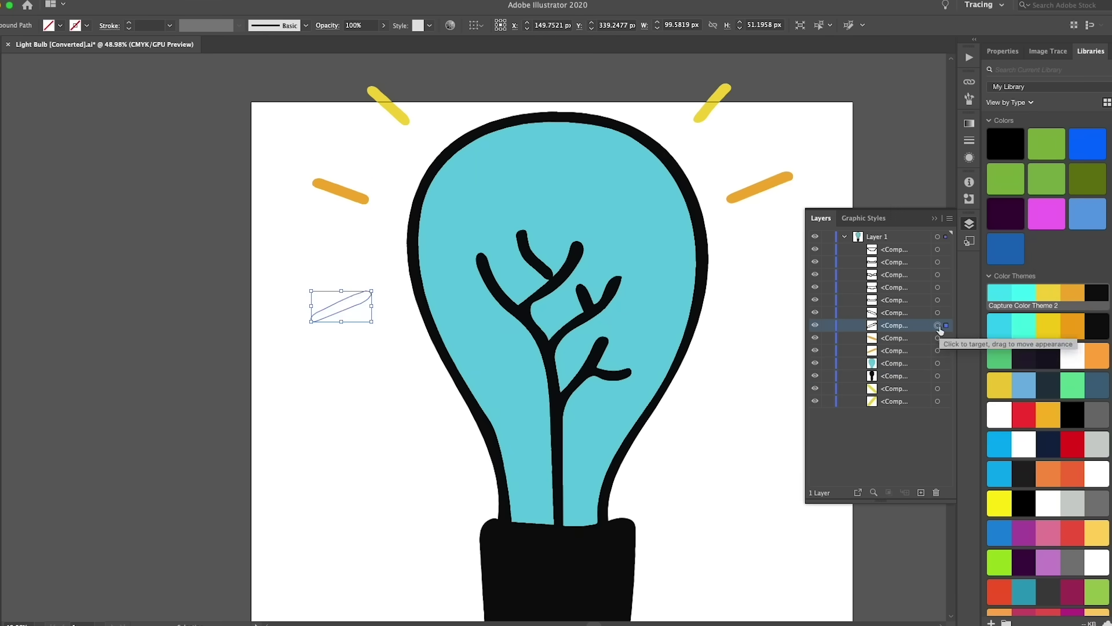
click(1049, 296)
click(938, 312)
Step: Fill the base bands in alternating orange and yellow, then view the whole bulb
click(1049, 295)
click(939, 300)
click(1072, 296)
click(938, 287)
click(1049, 295)
scroll(708, 427, down, 4)
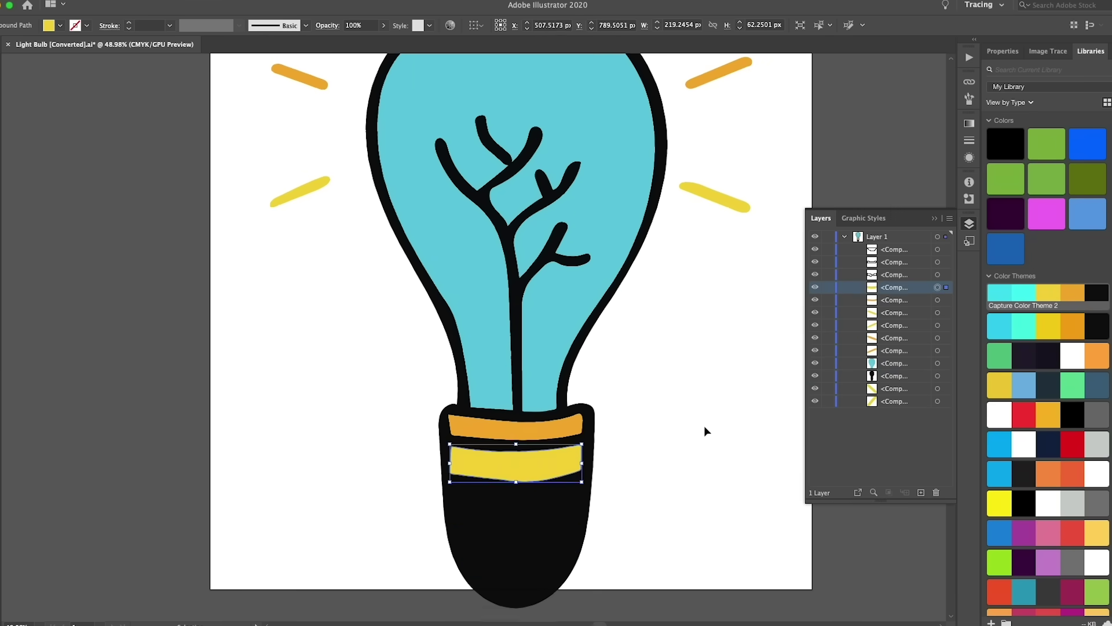
click(938, 275)
click(938, 261)
click(1049, 295)
click(938, 249)
click(1071, 295)
click(782, 384)
key(super+minus)
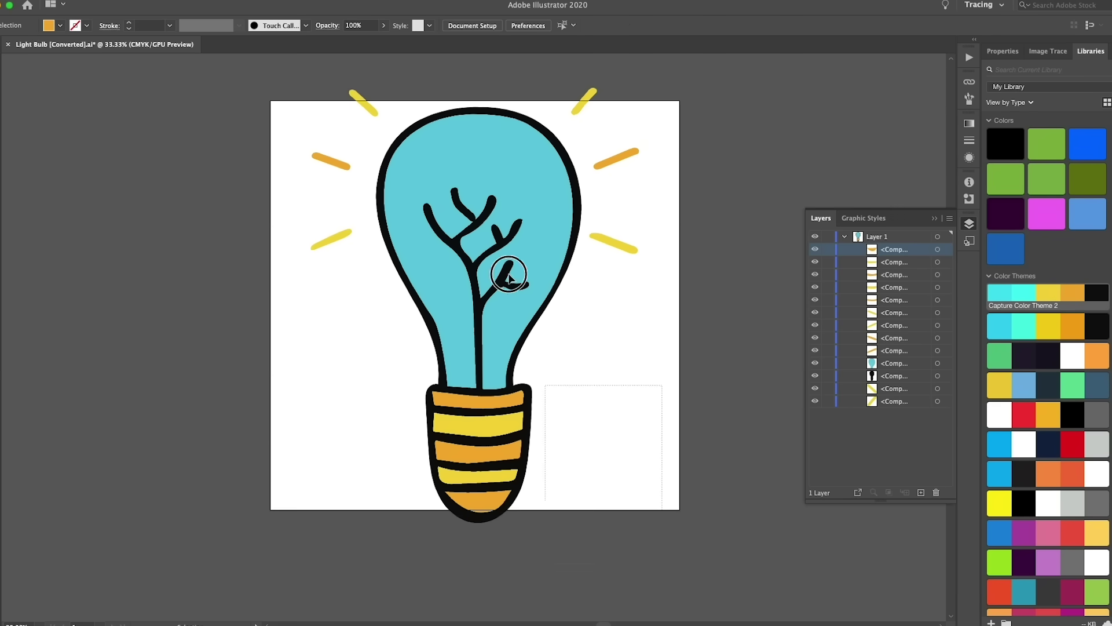
Step: Scale up all the light bulb artwork, centre it on the artboard, deselect, and zoom to inspect it
drag(254, 81, 585, 481)
drag(504, 237, 528, 268)
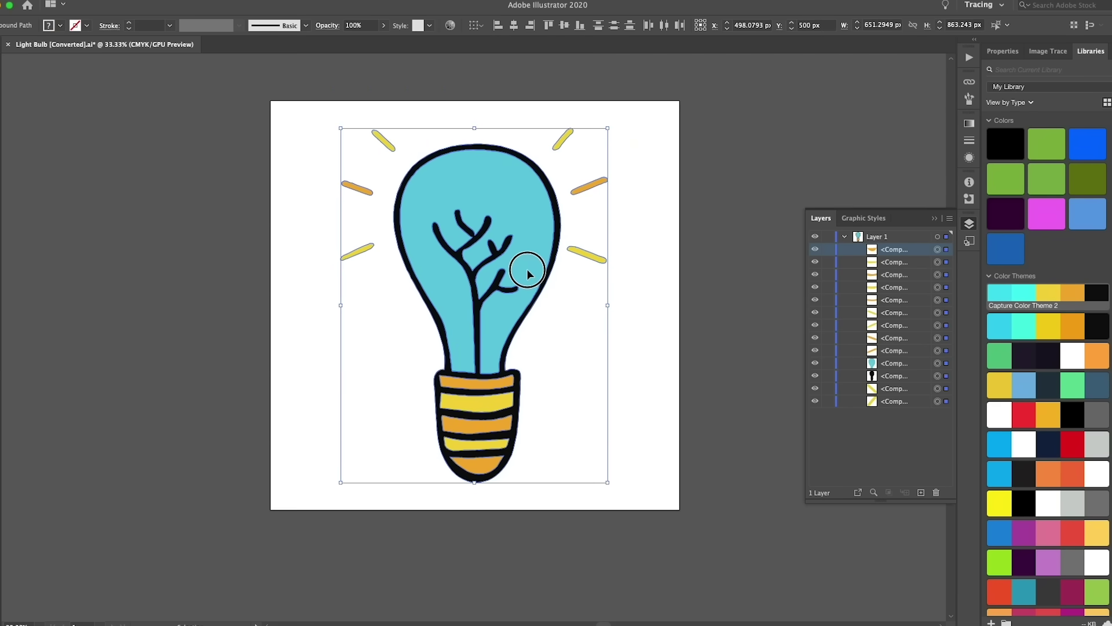
drag(602, 473, 627, 495)
drag(548, 273, 549, 276)
click(523, 583)
scroll(484, 516, up, 1)
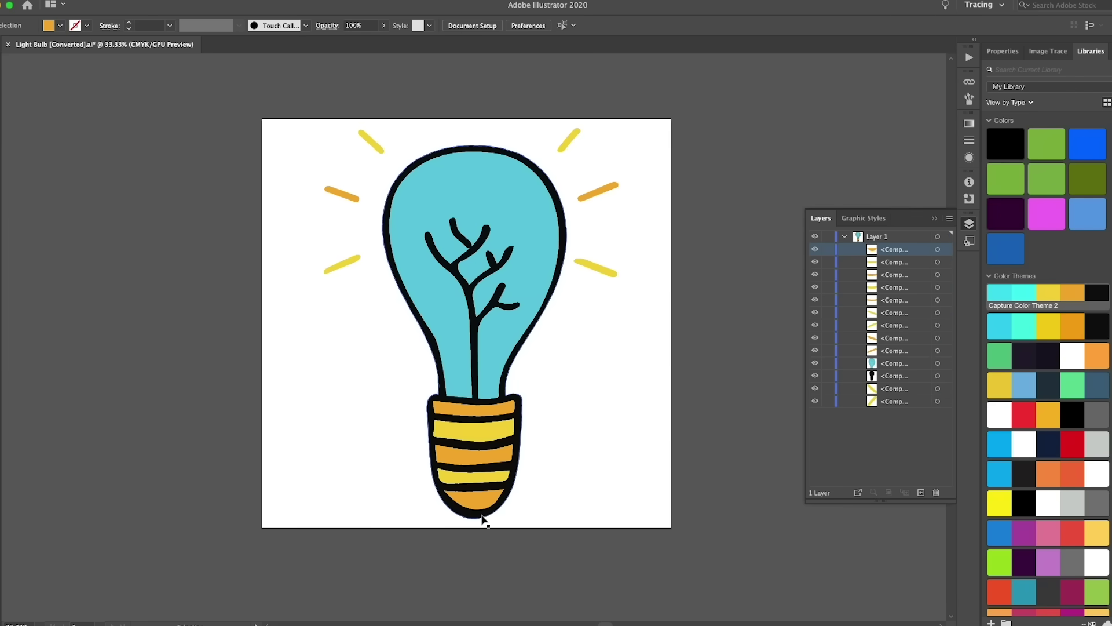
scroll(471, 512, down, 1)
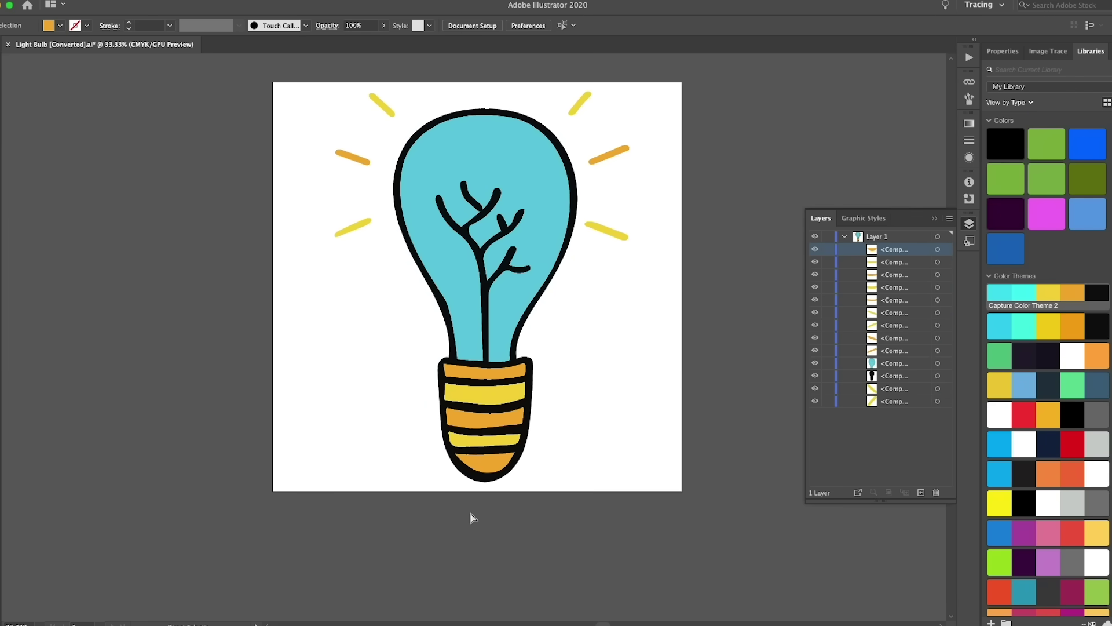
scroll(470, 512, up, 5)
scroll(470, 513, up, 5)
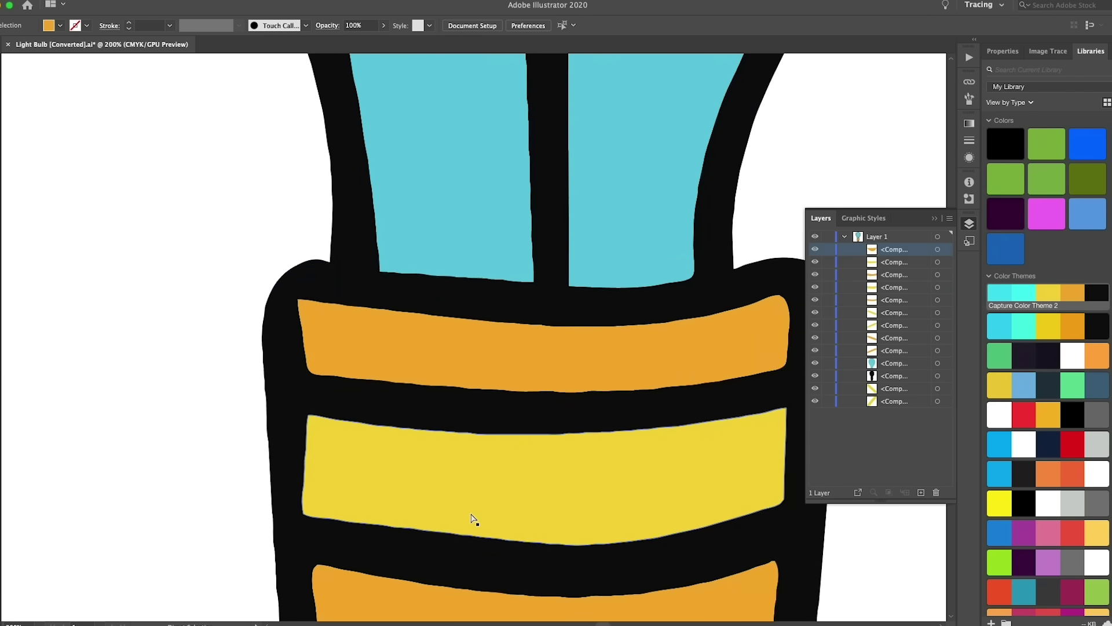
scroll(470, 513, up, 4)
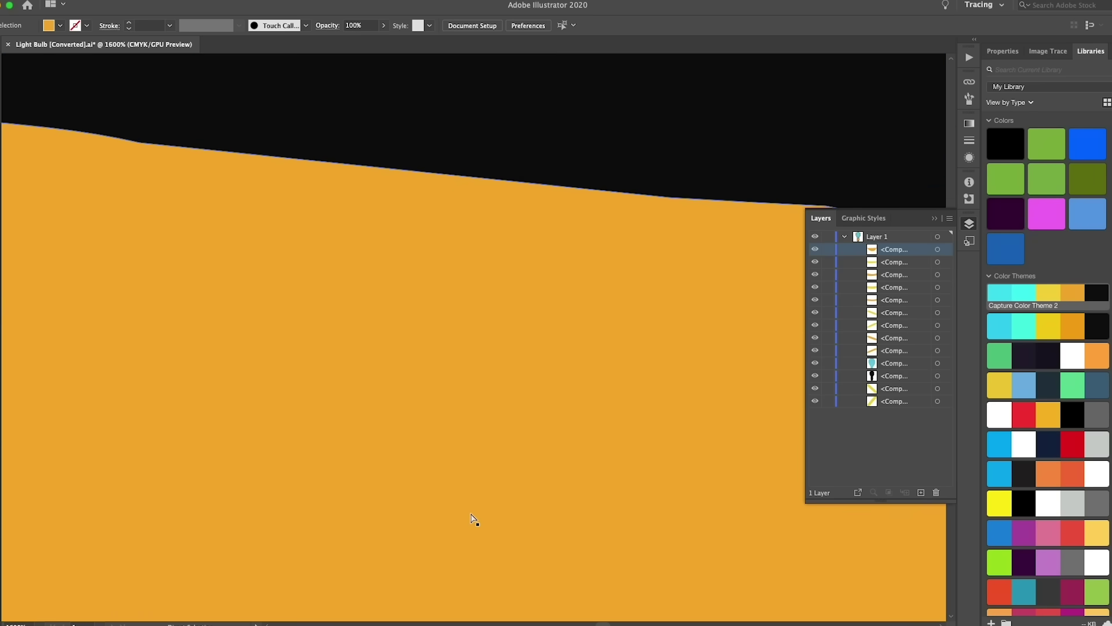
scroll(473, 518, down, 3)
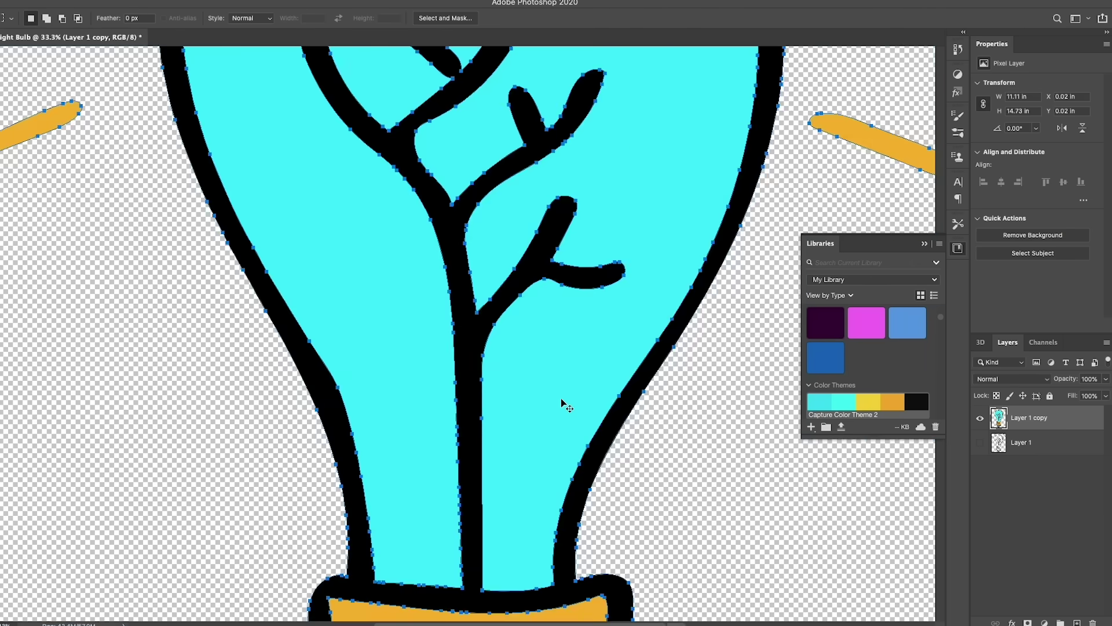
Step: Zoom in and out on the light bulb design
scroll(562, 404, up, 8)
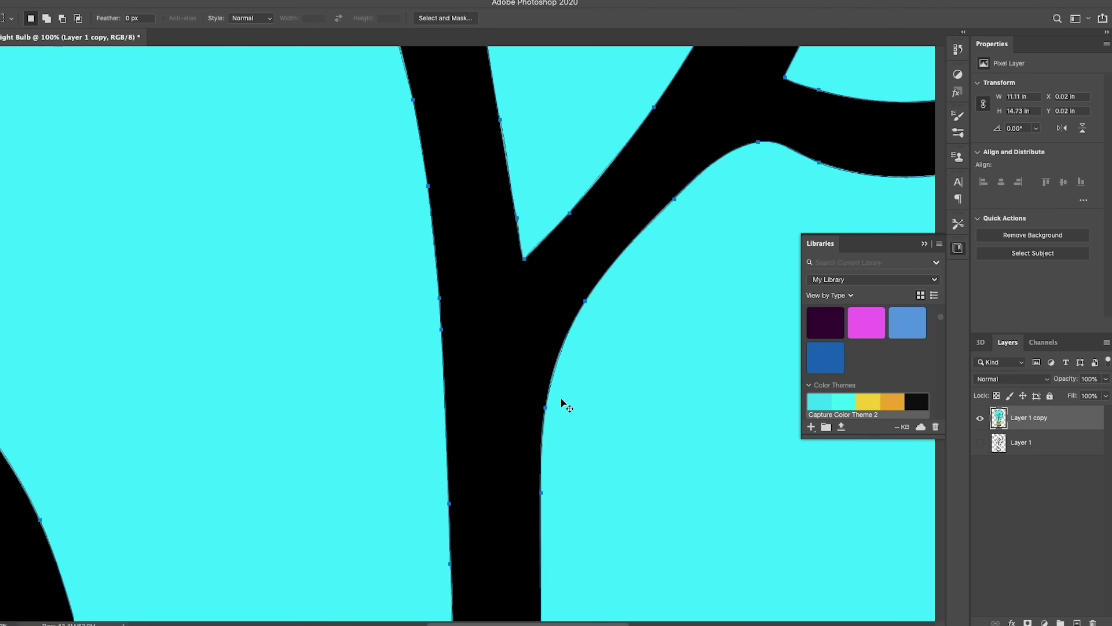
scroll(562, 404, up, 1)
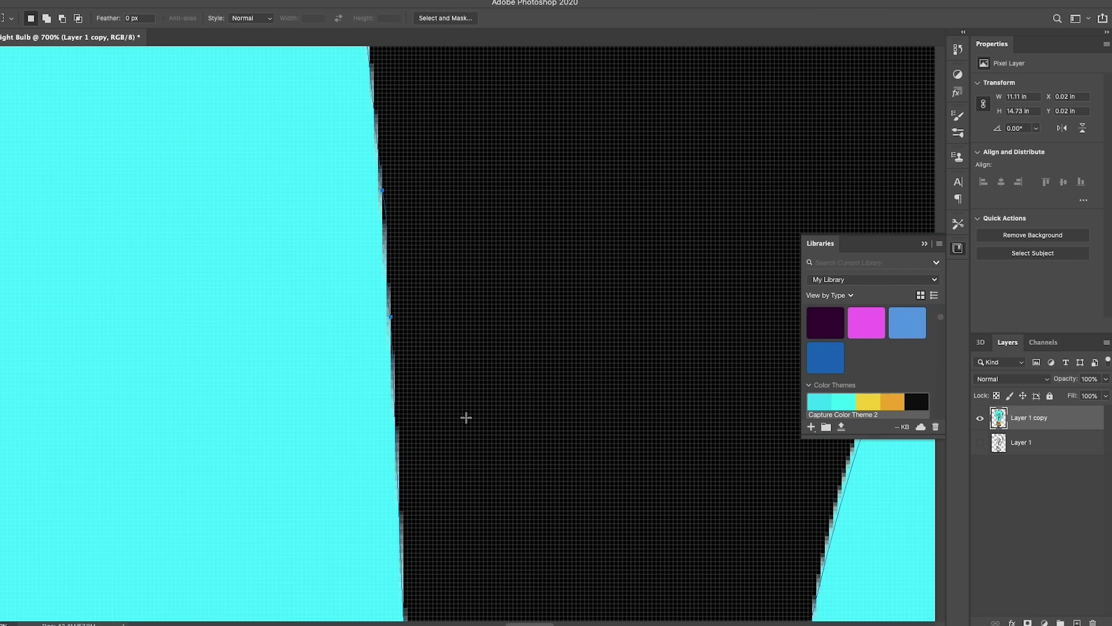
scroll(392, 402, down, 10)
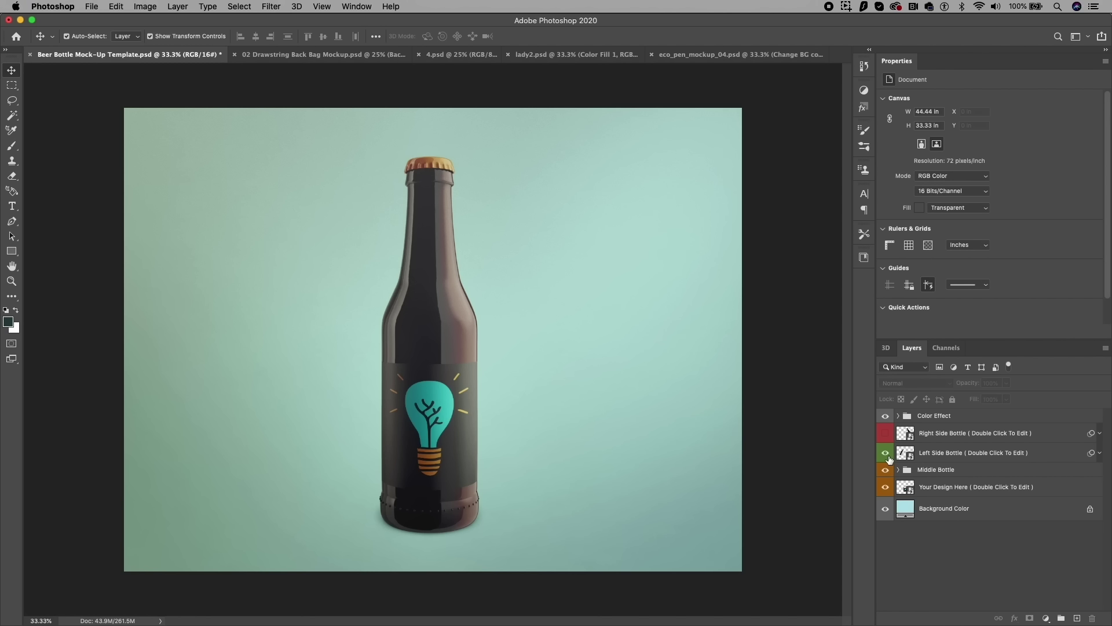
Step: Reveal both bottle layers, then view the drawstring bag and 4.psd t-shirt mockups
click(885, 452)
click(885, 432)
click(309, 54)
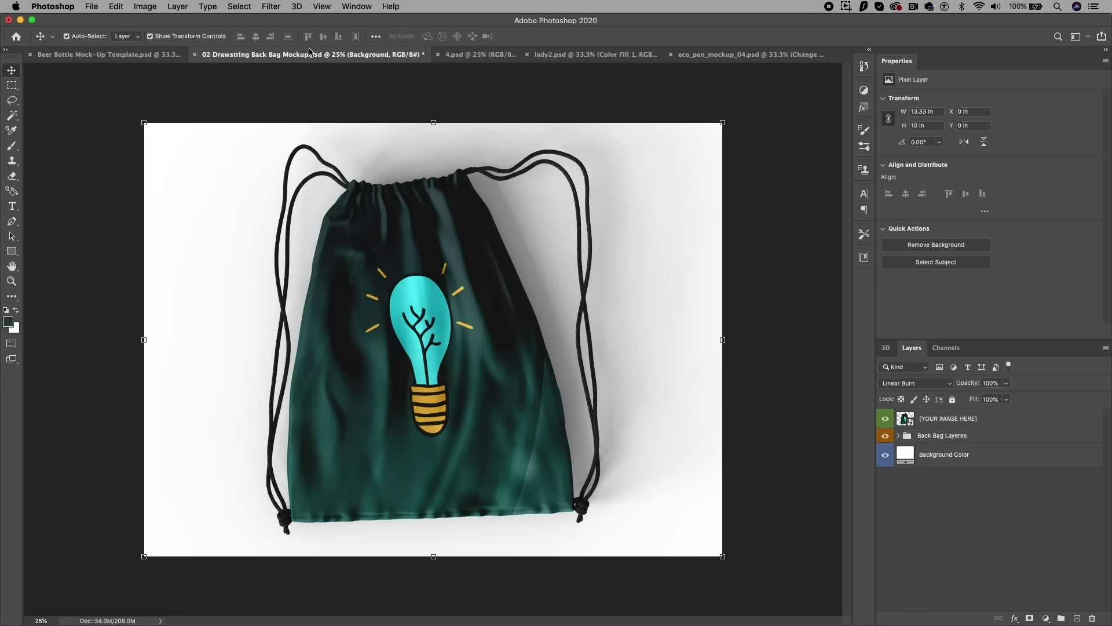
click(507, 54)
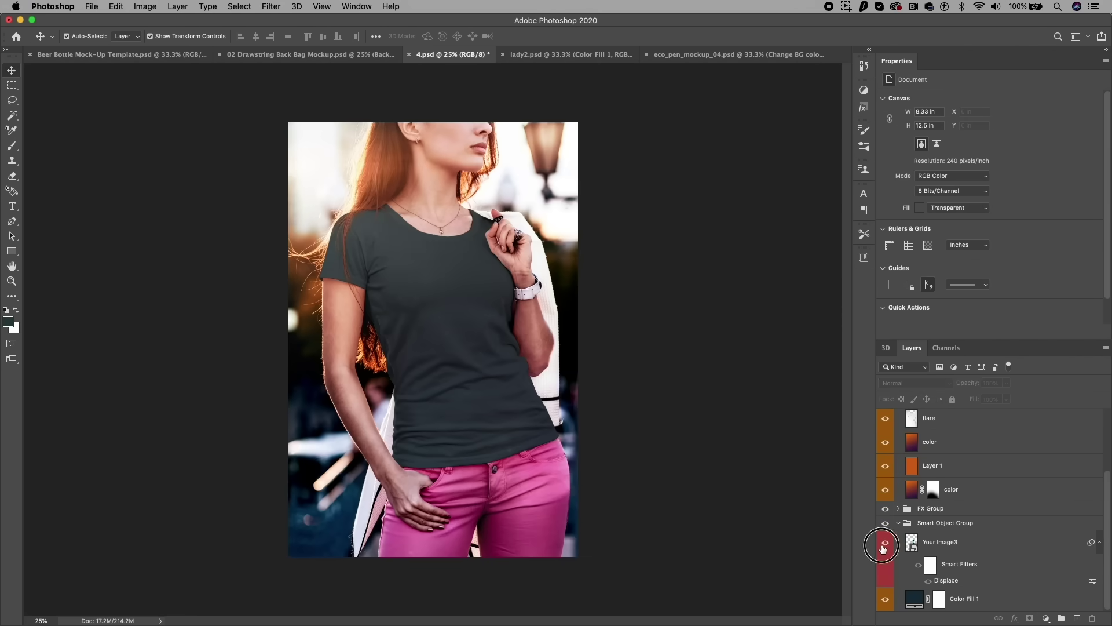
Step: Toggle the light bulb design on the lady2 t-shirt, then view the notebook-and-pen mockup
click(564, 54)
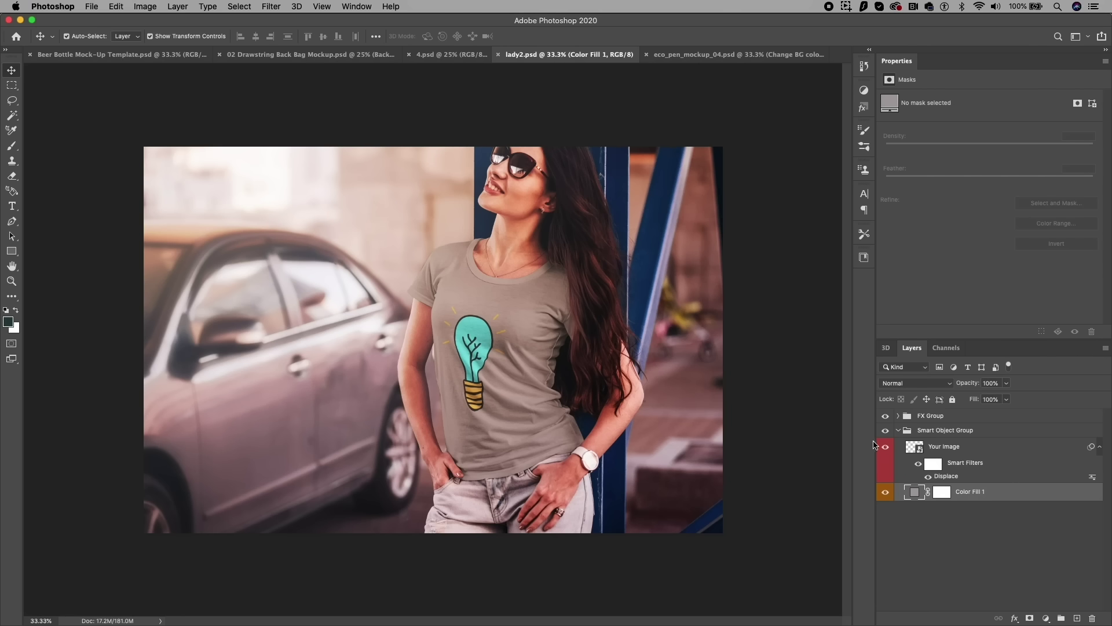
click(887, 451)
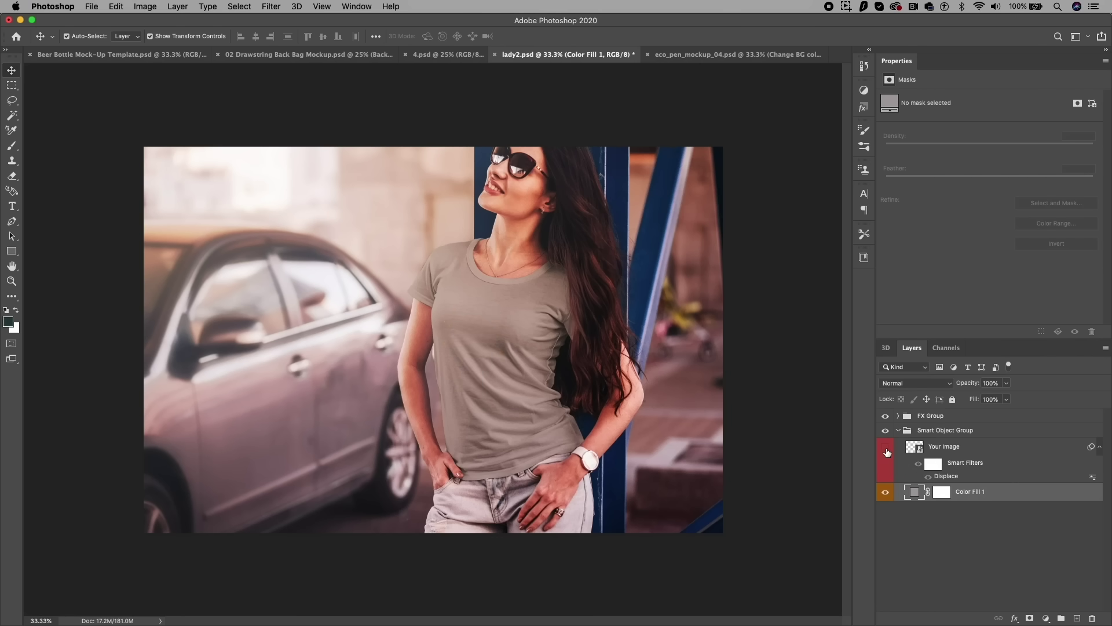
click(885, 449)
click(886, 449)
click(886, 449)
click(741, 55)
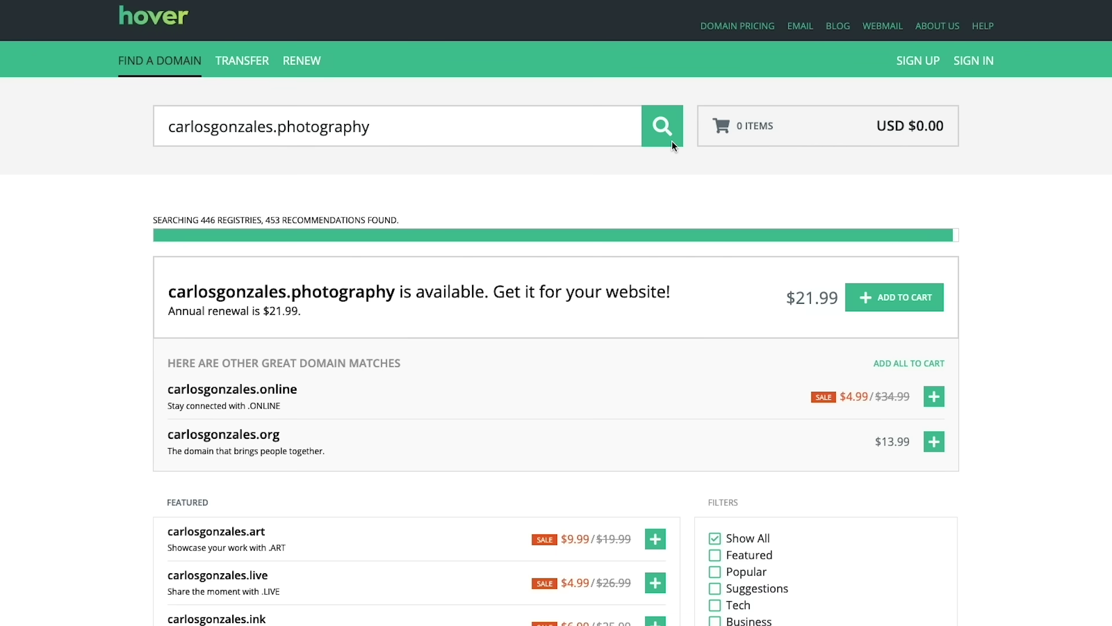
Step: Scroll down and back up through the Hover domain search results
scroll(349, 520, down, 2)
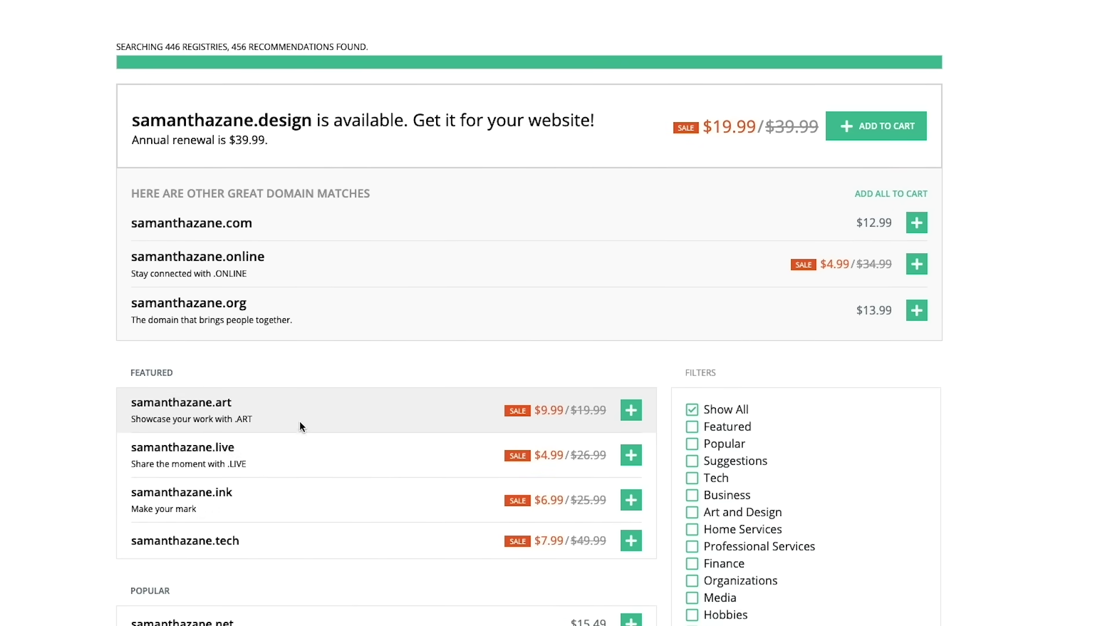
scroll(422, 340, up, 4)
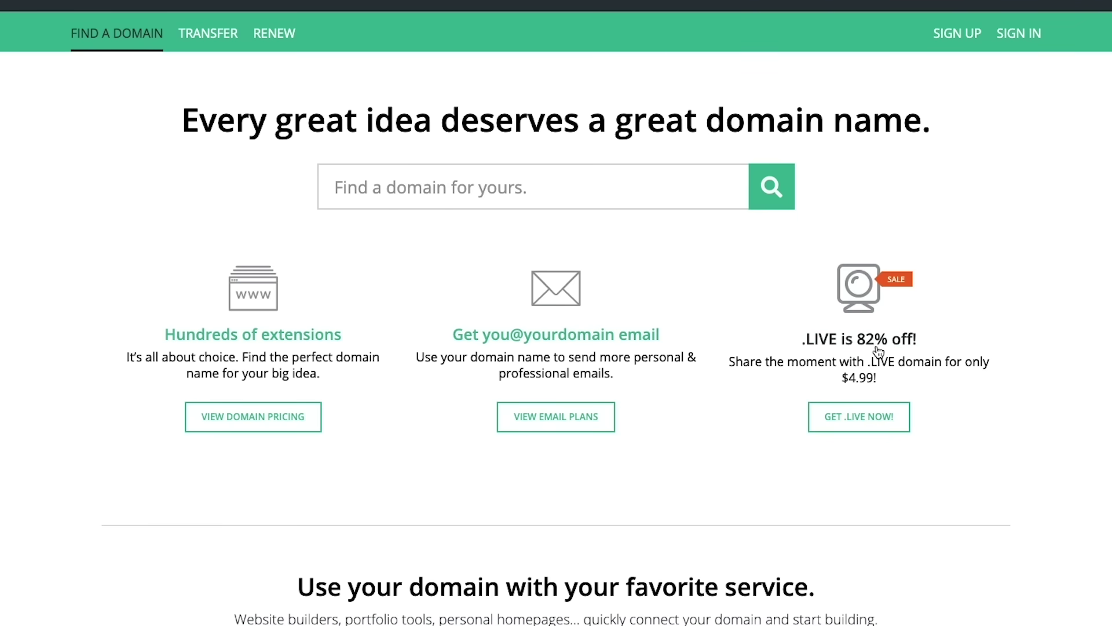
Step: Follow the .LIVE offer and scroll through the galvideo.live results priced at $4.99
click(902, 354)
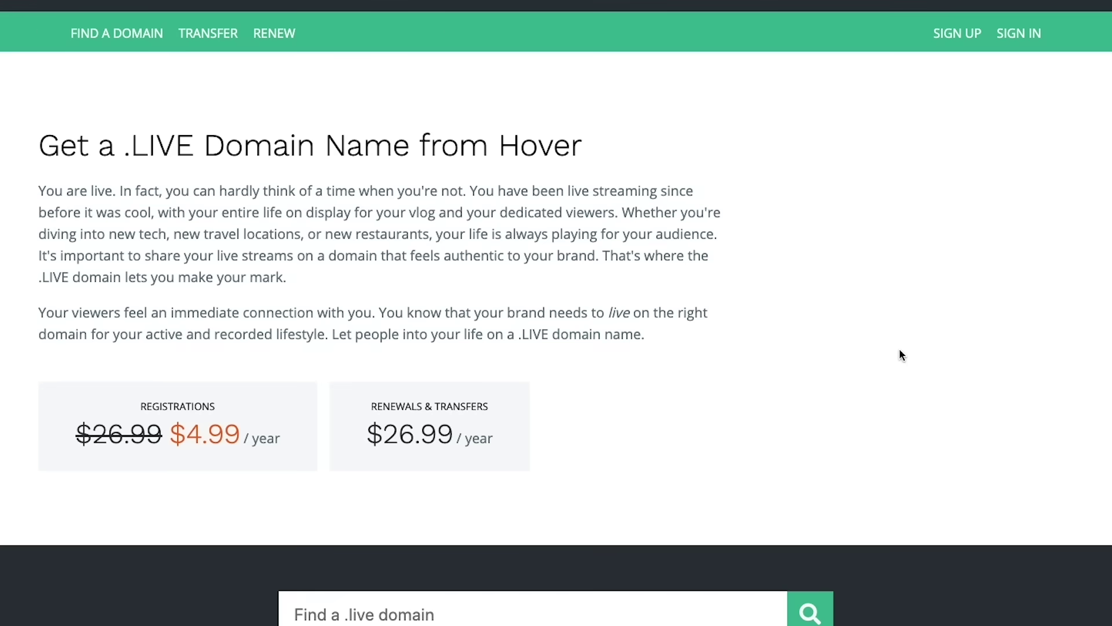
scroll(561, 310, down, 1)
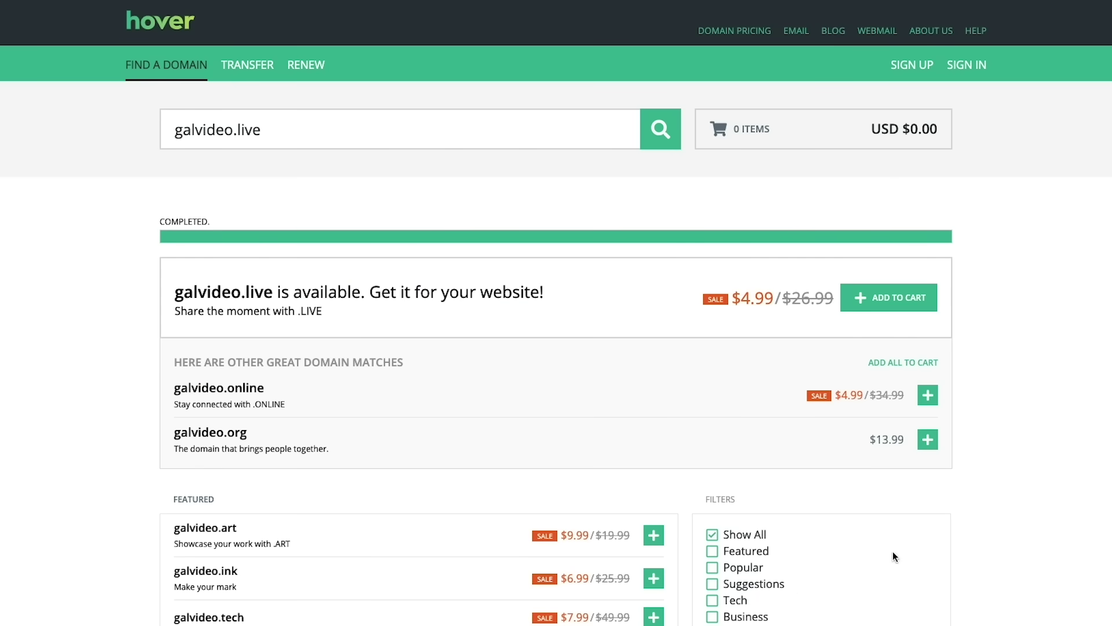
scroll(1099, 528, down, 3)
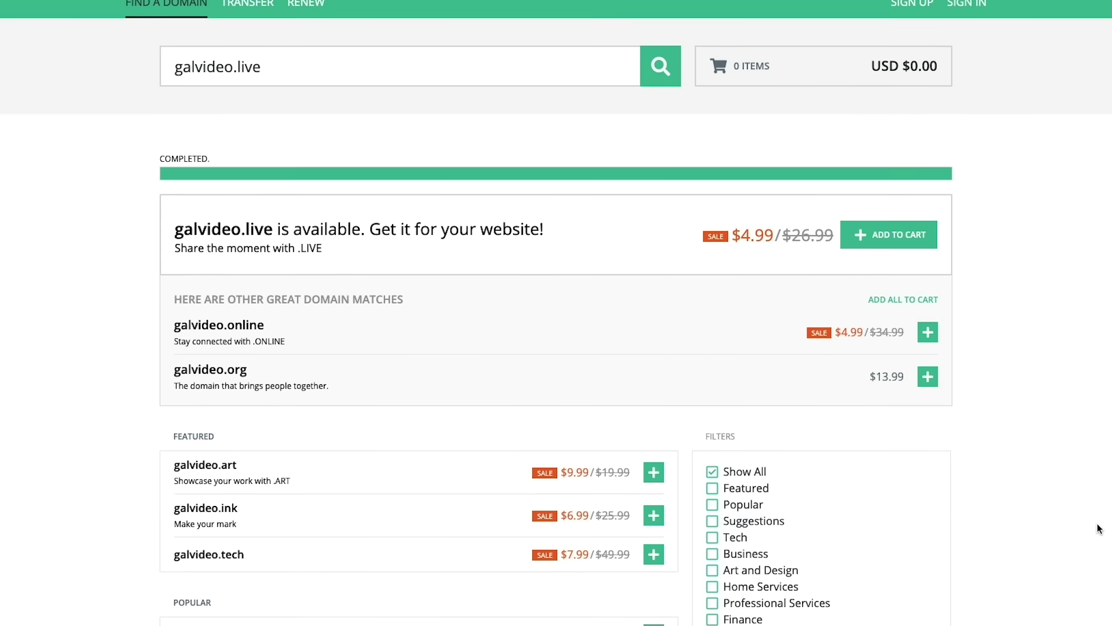
scroll(1099, 528, down, 3)
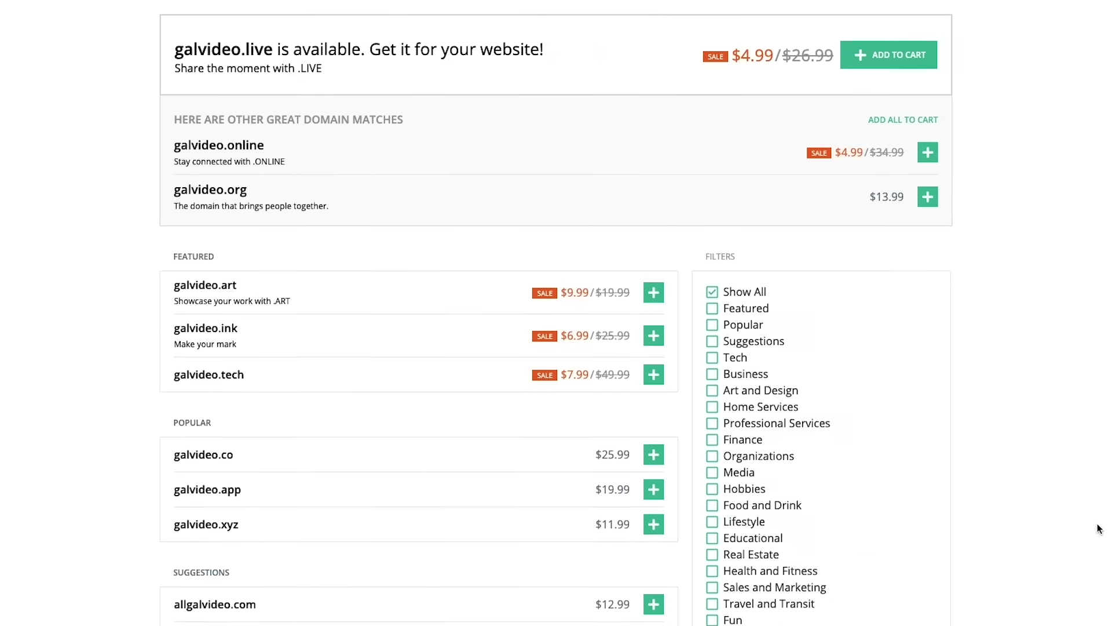